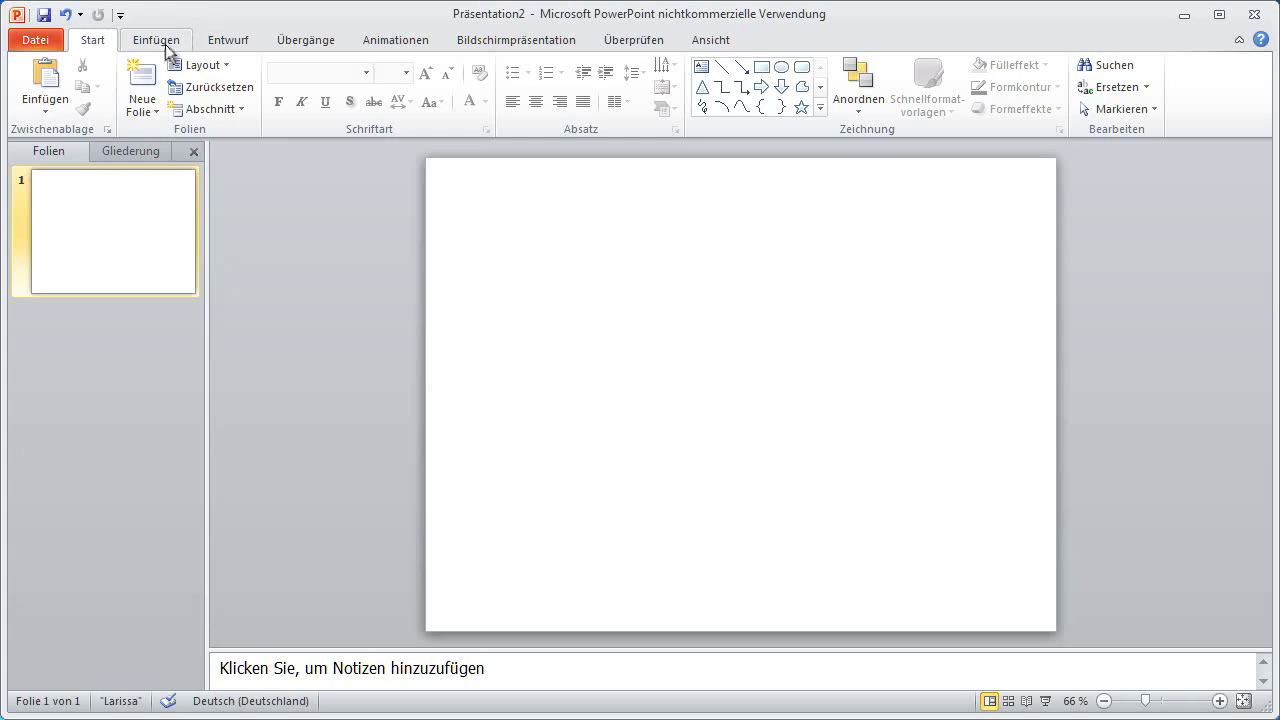
# Insert the fountain pen clip art found by searching 'stift' and drag it left of centre
pyautogui.click(163, 40)
pyautogui.click(126, 80)
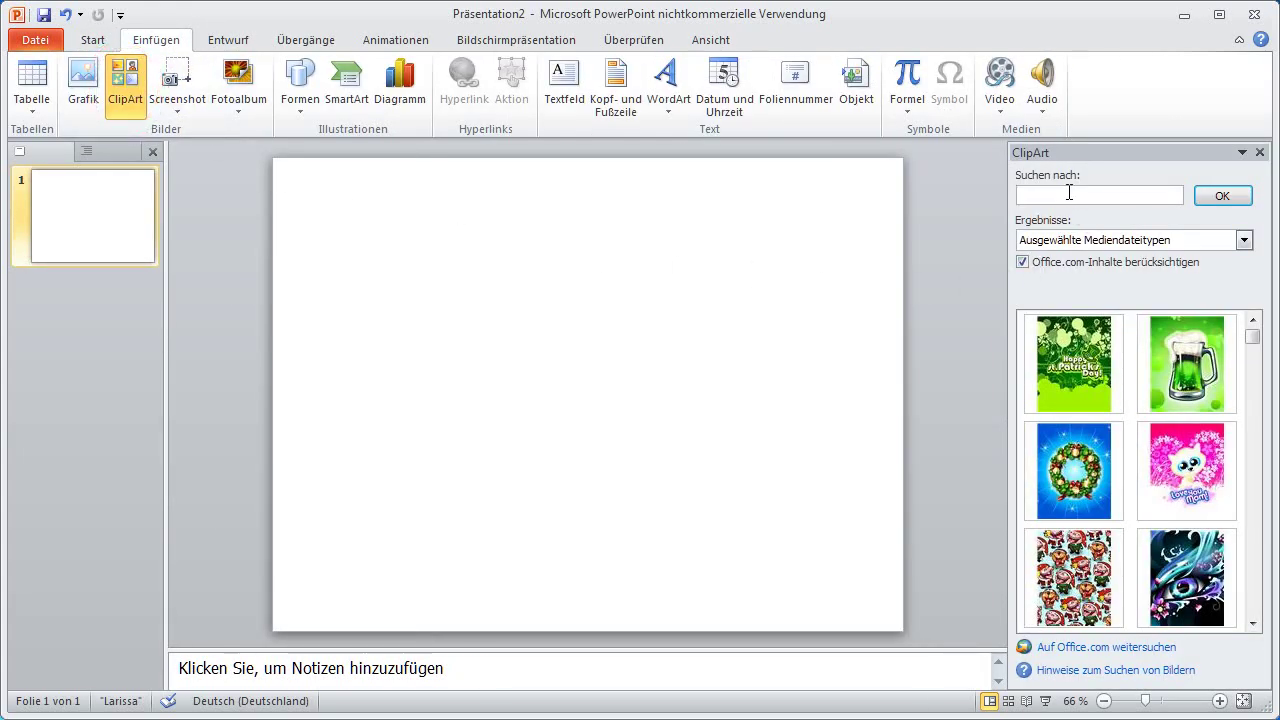
pyautogui.write('stift')
pyautogui.click(1202, 194)
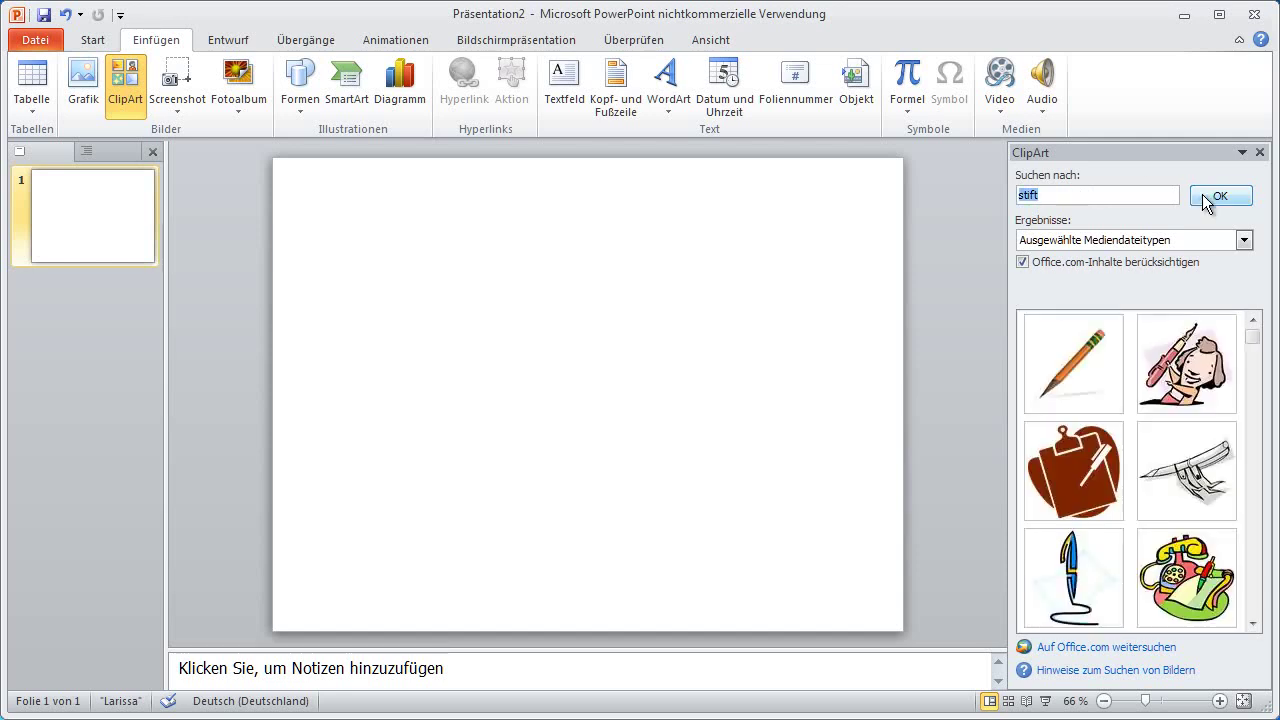
pyautogui.scroll(-2, 1257, 456)
pyautogui.scroll(-2, 1257, 456)
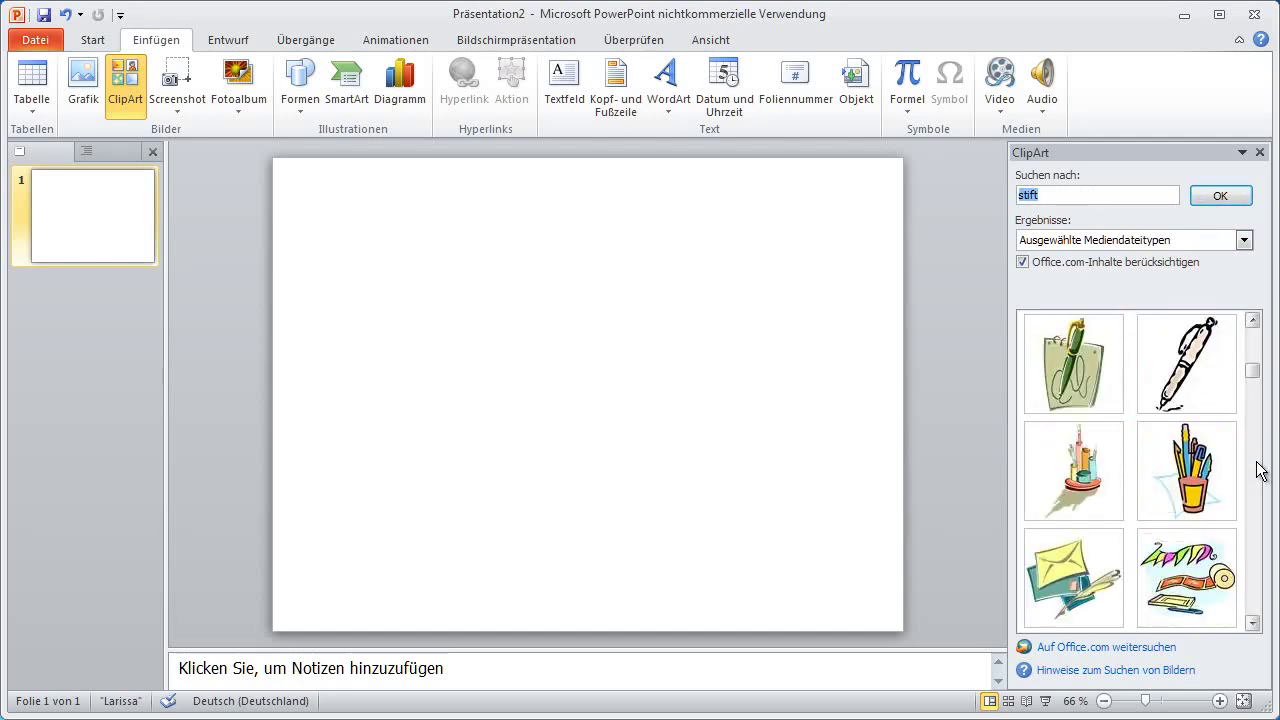
pyautogui.scroll(-2, 1257, 456)
pyautogui.scroll(-2, 1257, 456)
pyautogui.click(1088, 466)
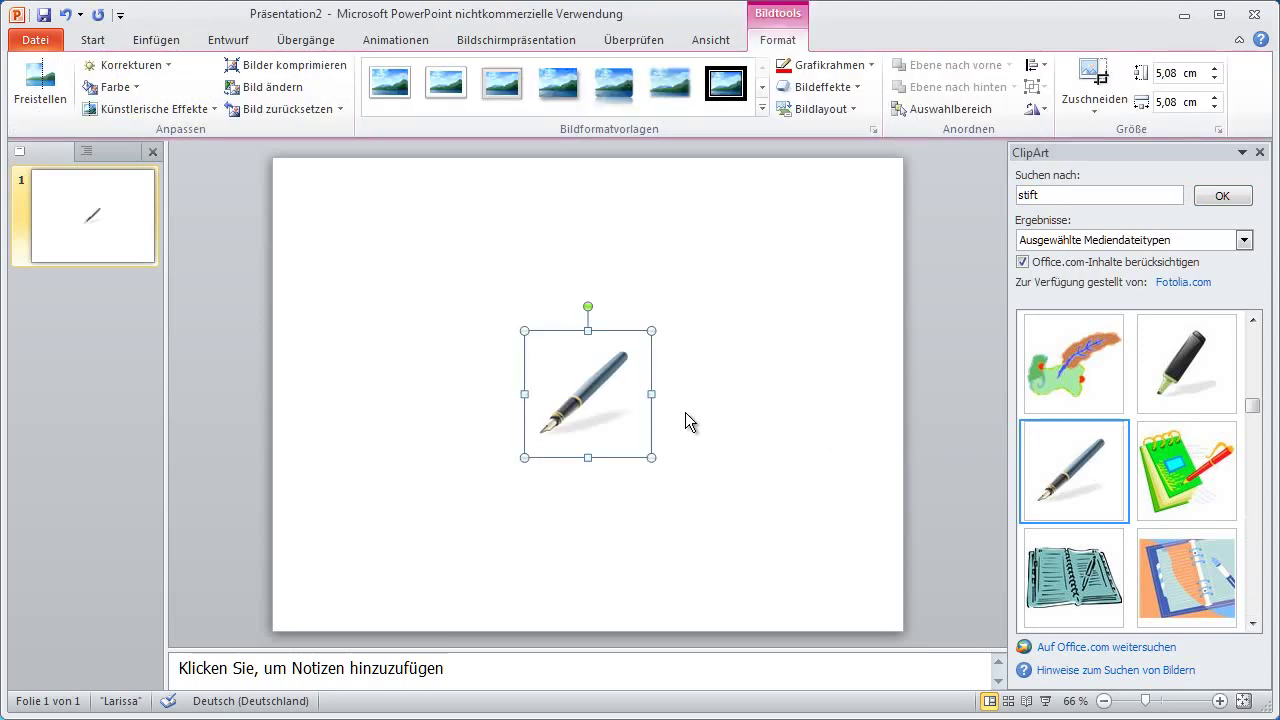
pyautogui.moveTo(565, 405); pyautogui.dragTo(425, 421)
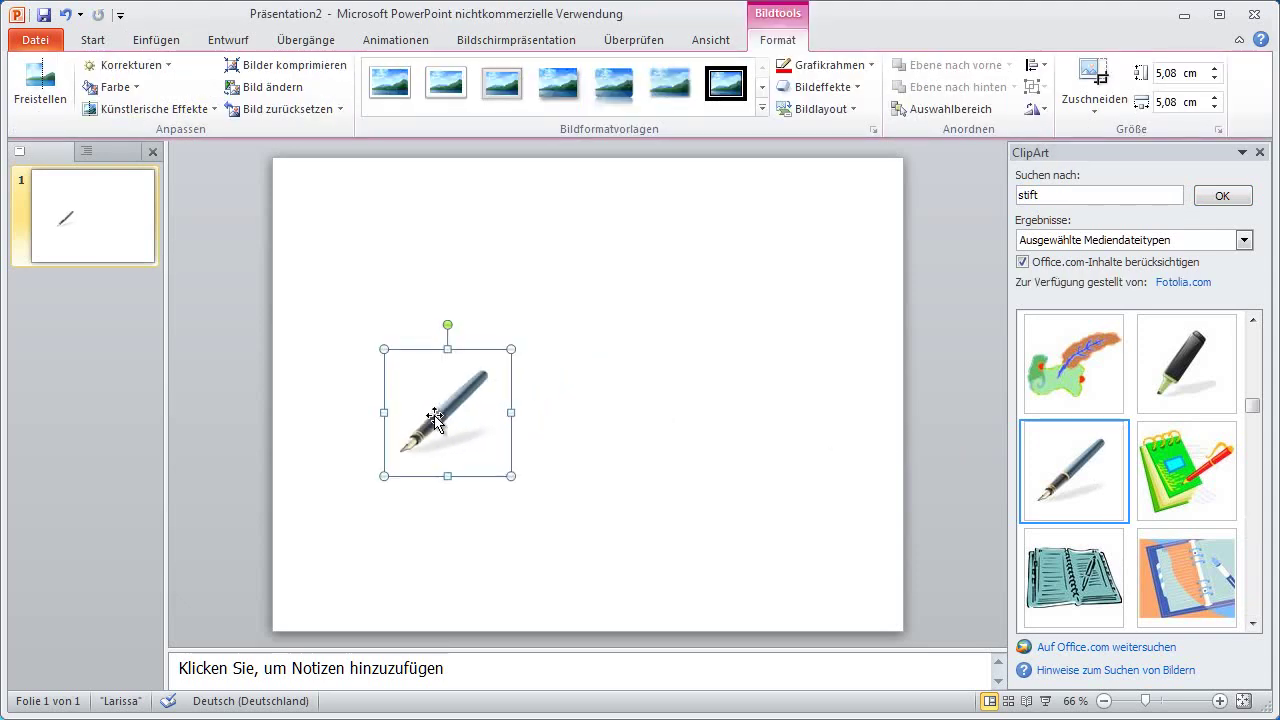
# Add a Benutzerdefiniert motion path to the pen, from its tip down low, then up to the upper right
pyautogui.click(409, 45)
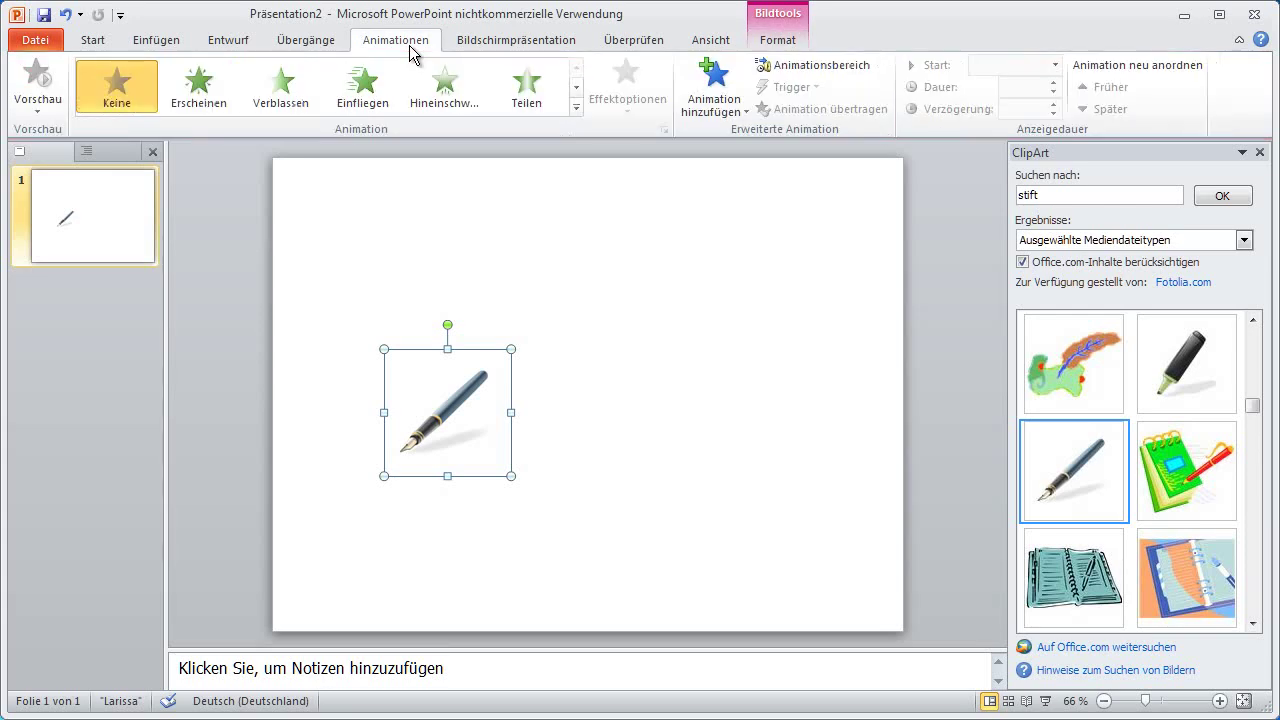
pyautogui.click(713, 92)
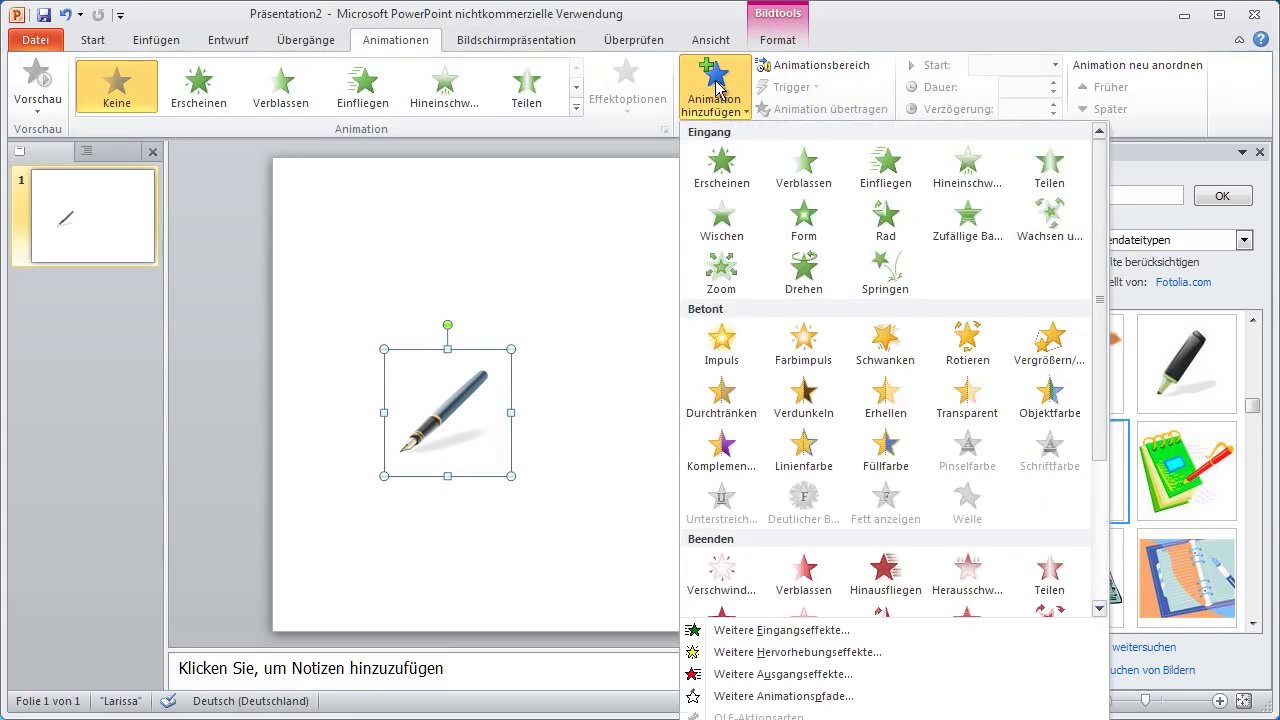
pyautogui.scroll(-4, 1065, 420)
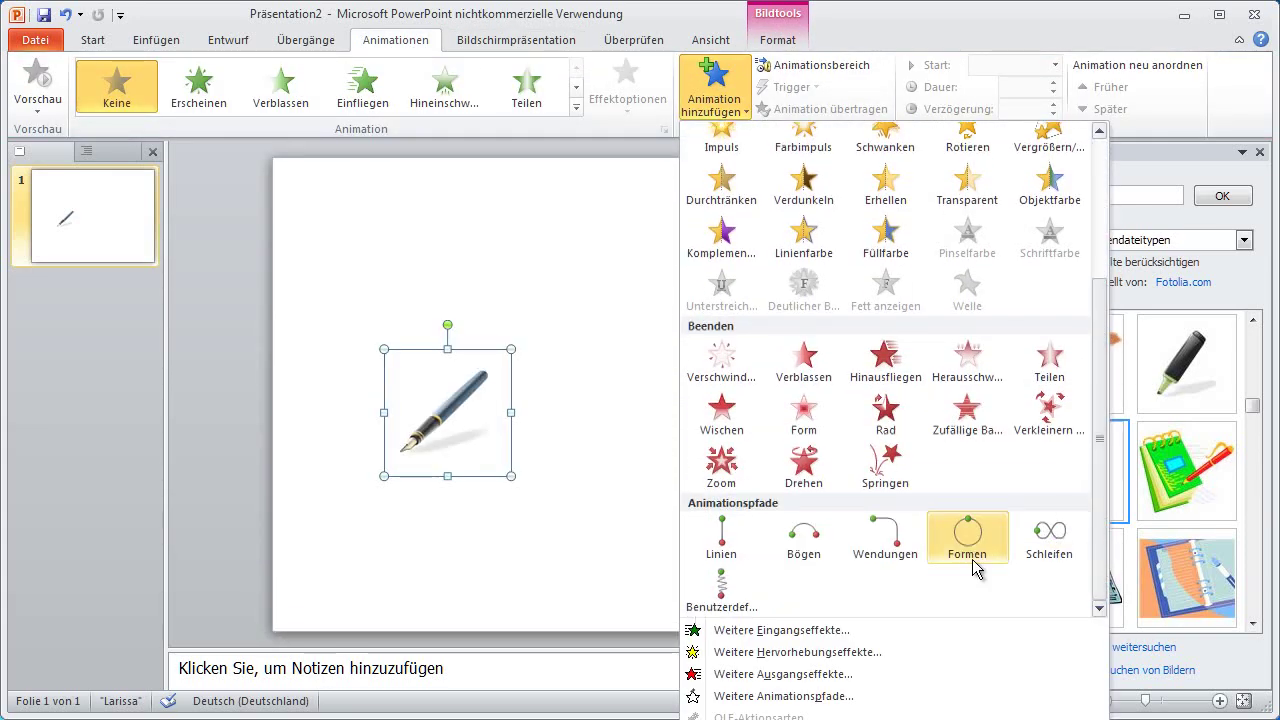
pyautogui.click(733, 592)
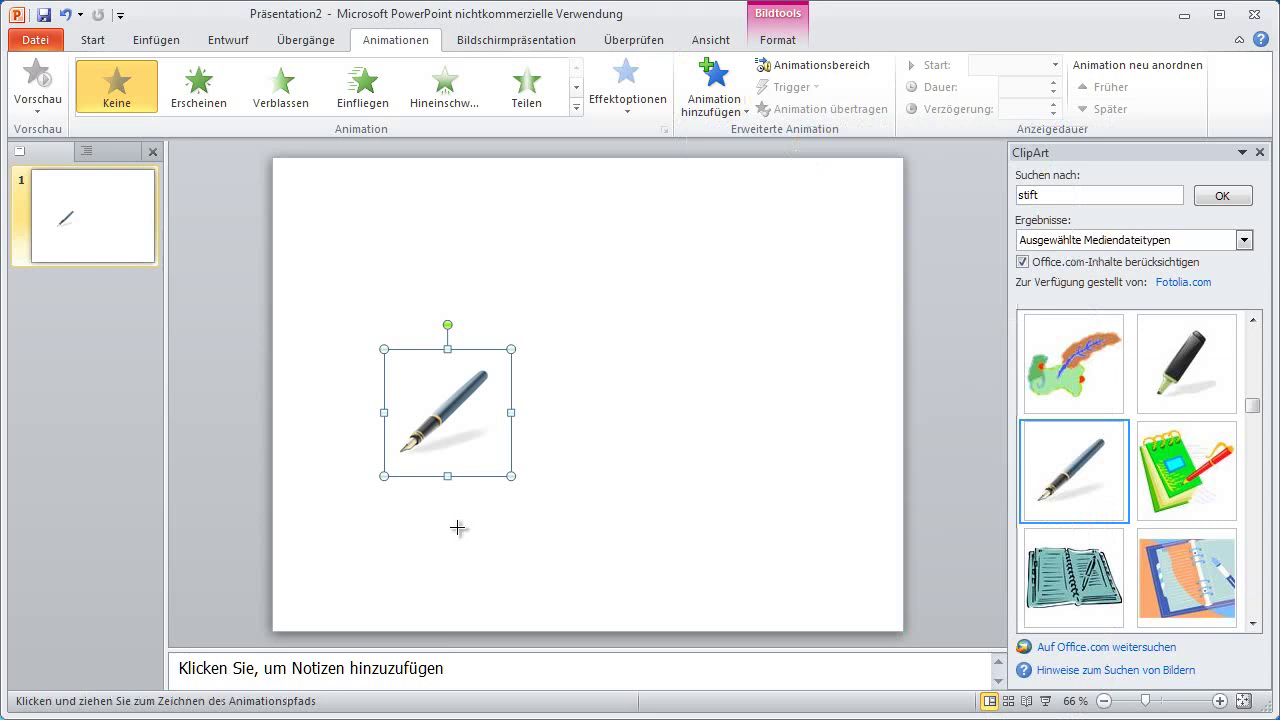
pyautogui.click(400, 456)
pyautogui.click(450, 510)
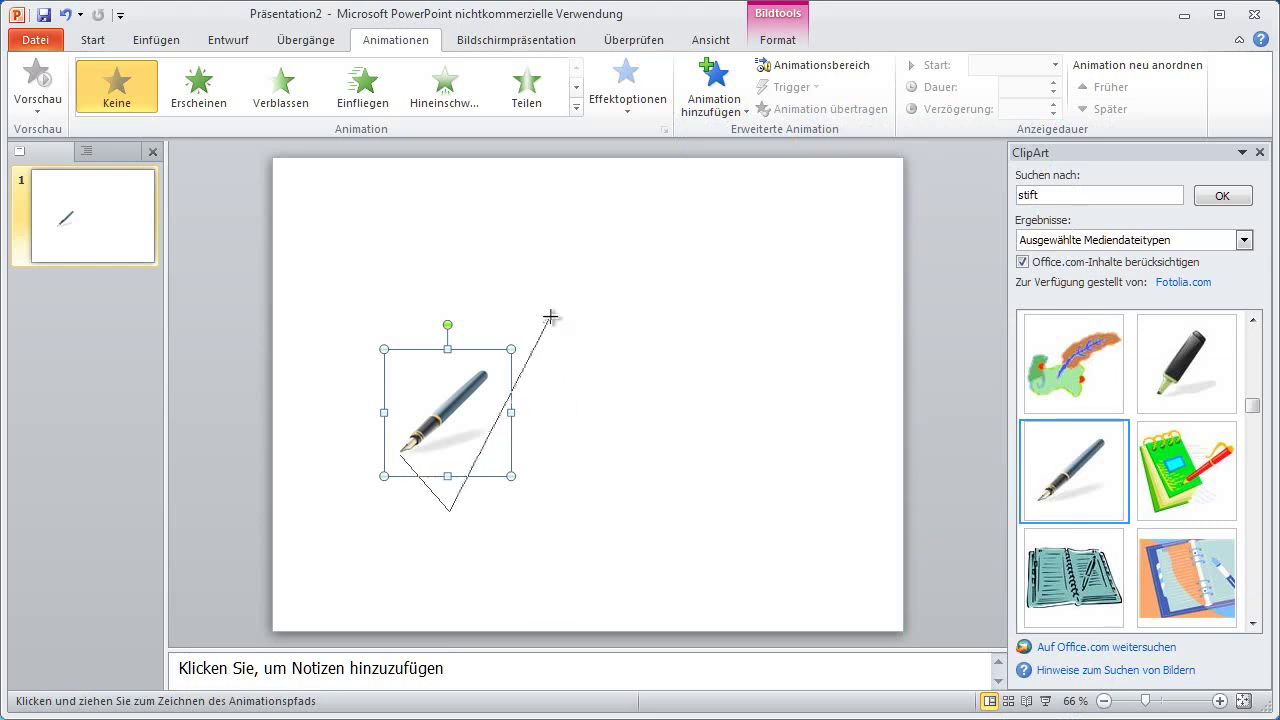
pyautogui.doubleClick(550, 316)
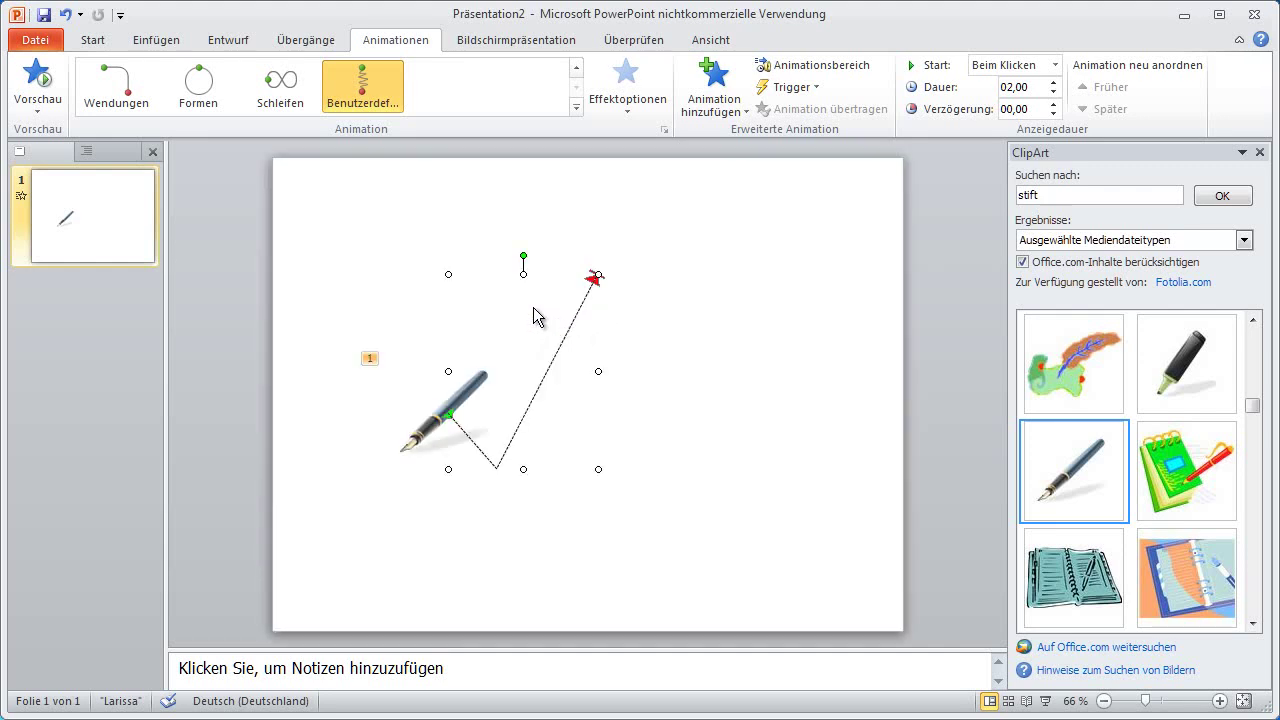
pyautogui.click(152, 42)
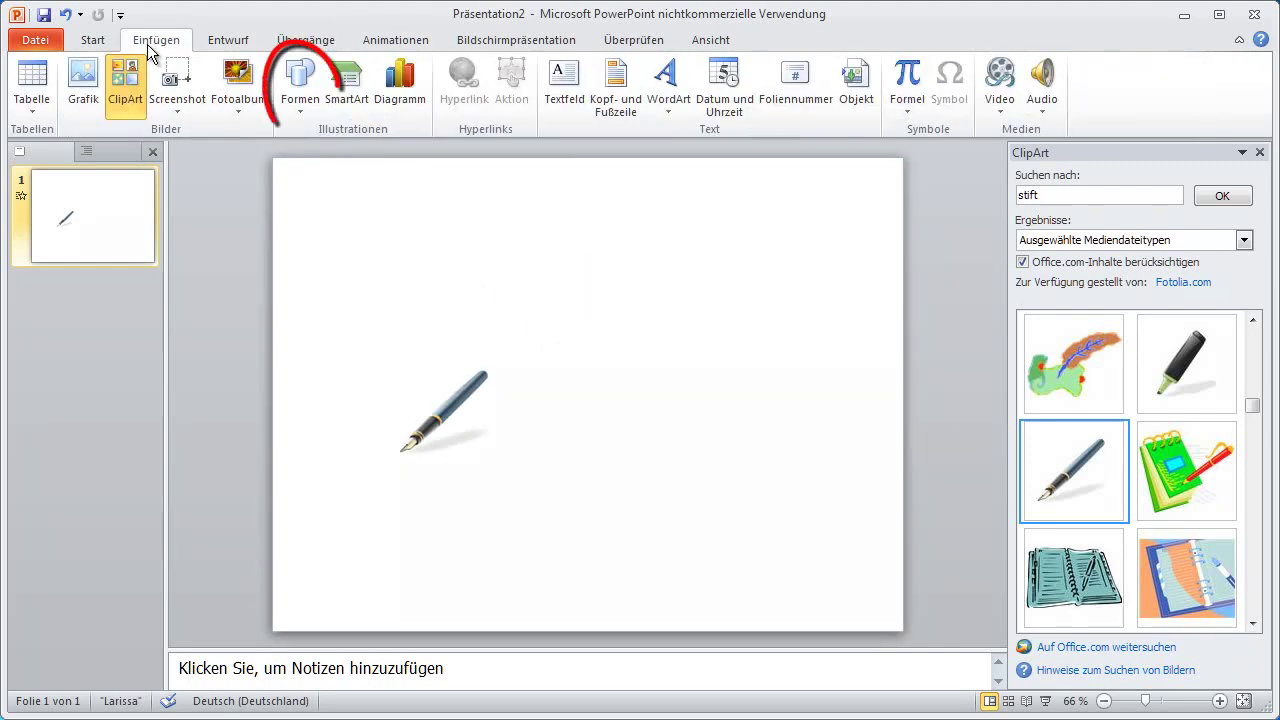
# Draw a short straight line running down from the pen tip
pyautogui.click(287, 88)
pyautogui.click(303, 143)
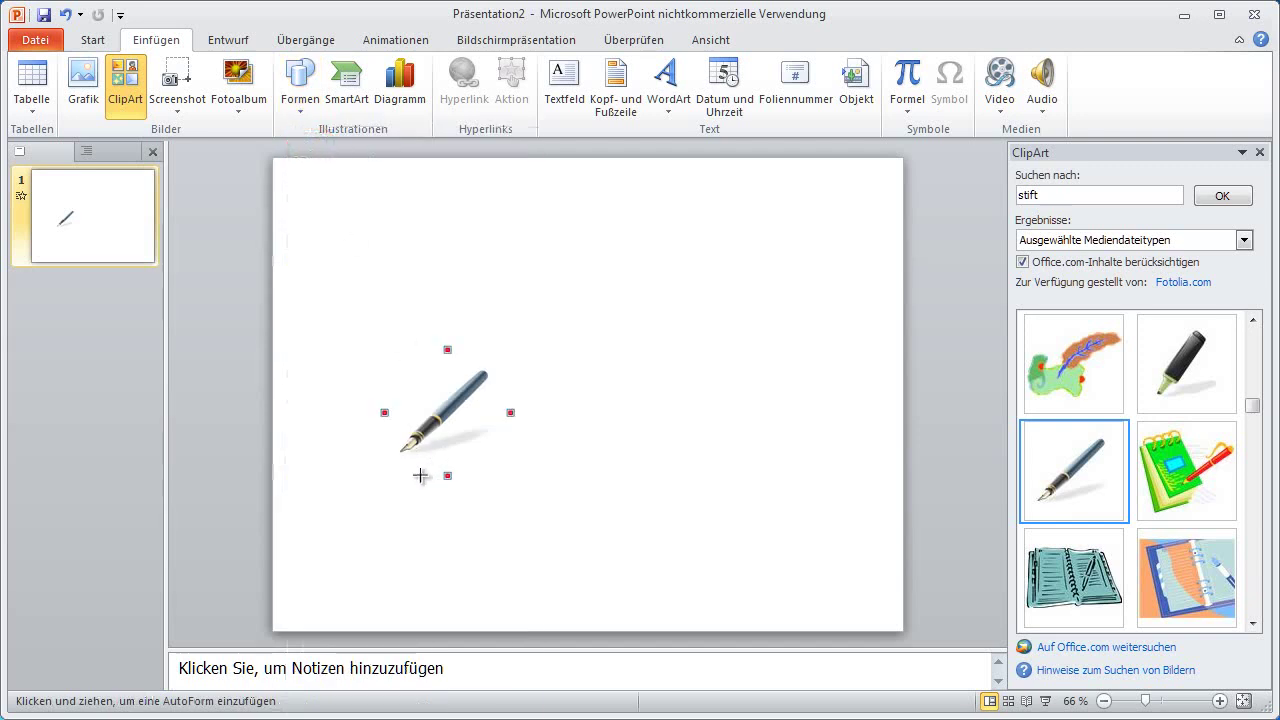
pyautogui.moveTo(401, 448); pyautogui.dragTo(461, 510)
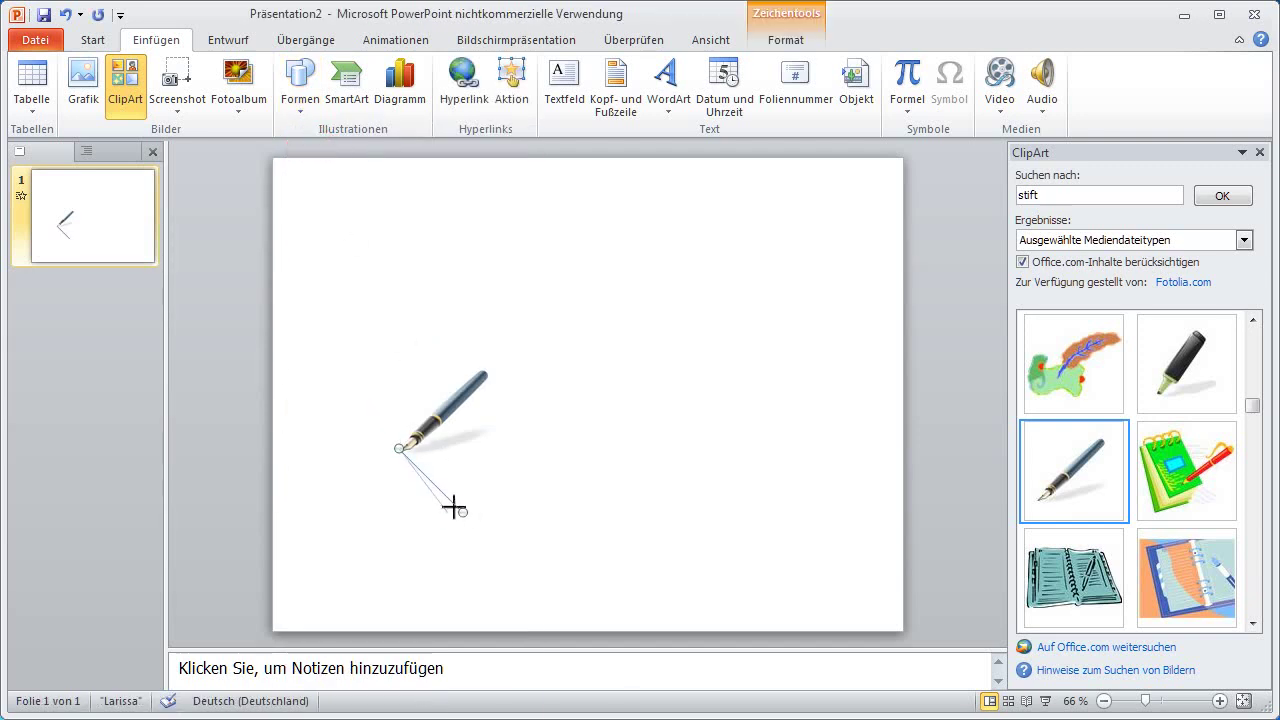
pyautogui.moveTo(453, 508); pyautogui.dragTo(448, 512)
# Give the line a 3 pt olive green outline
pyautogui.click(758, 45)
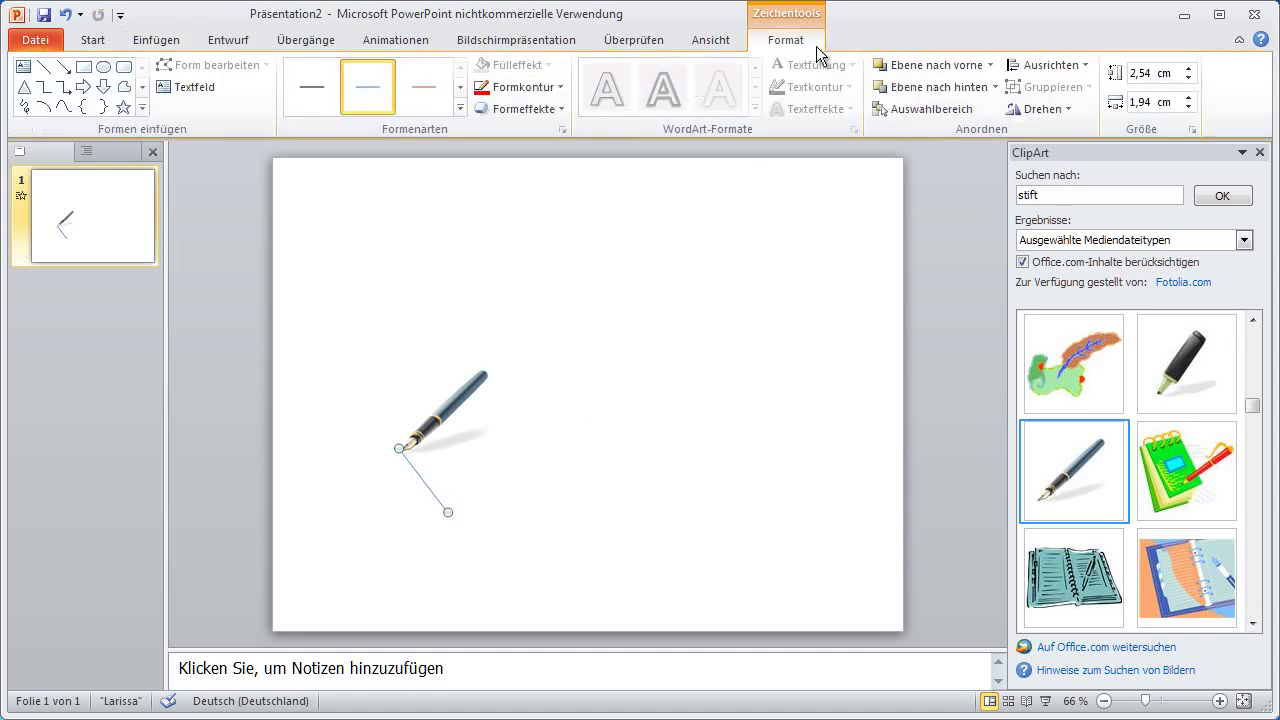
pyautogui.click(520, 87)
pyautogui.moveTo(540, 300)
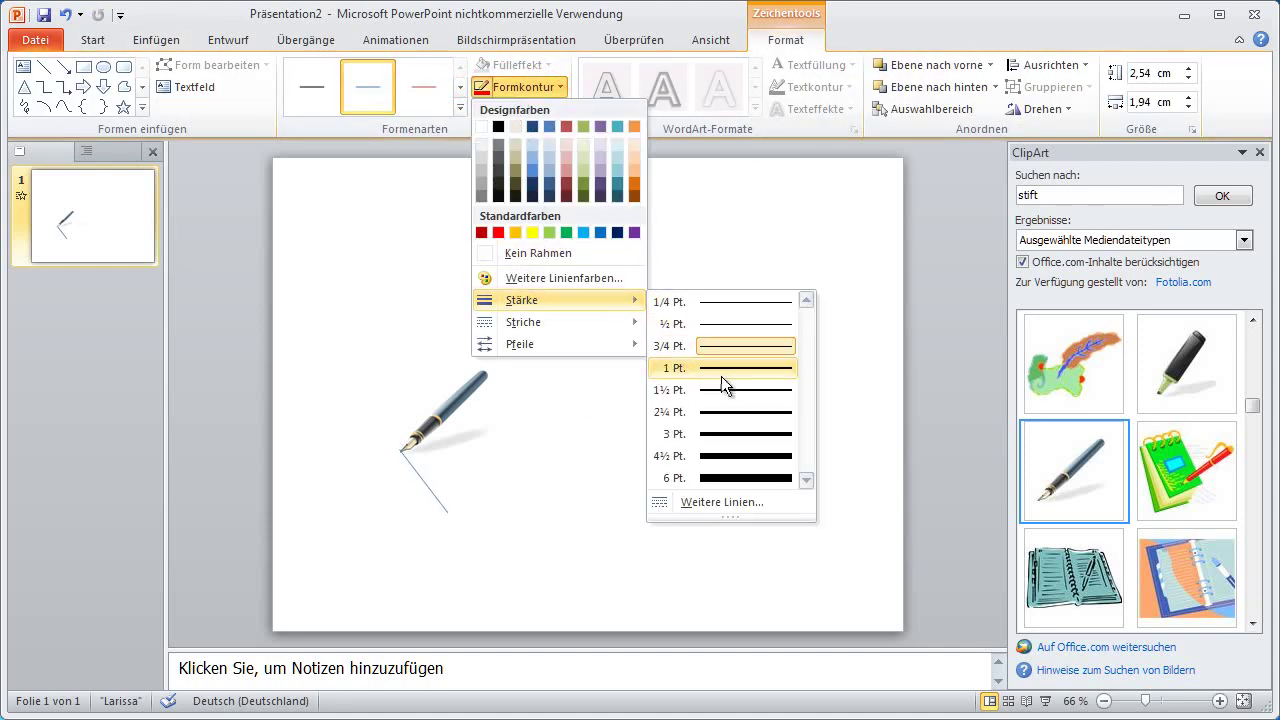
pyautogui.click(724, 434)
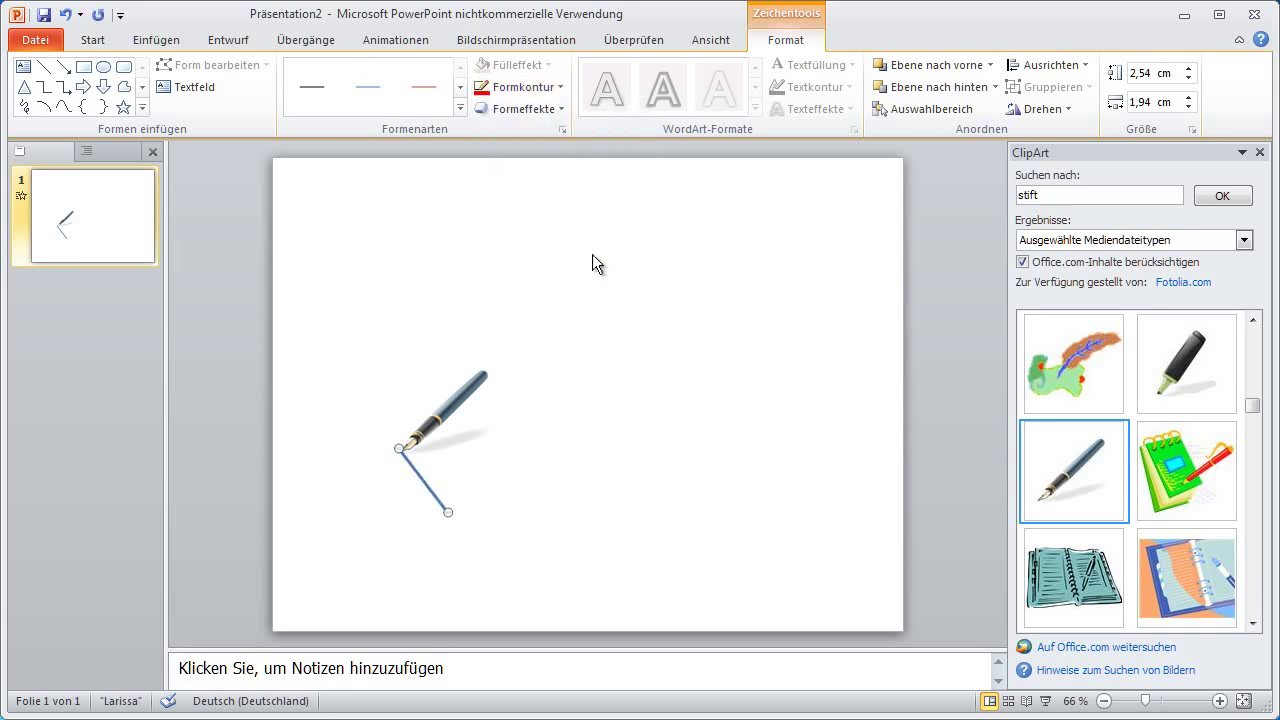
pyautogui.click(516, 95)
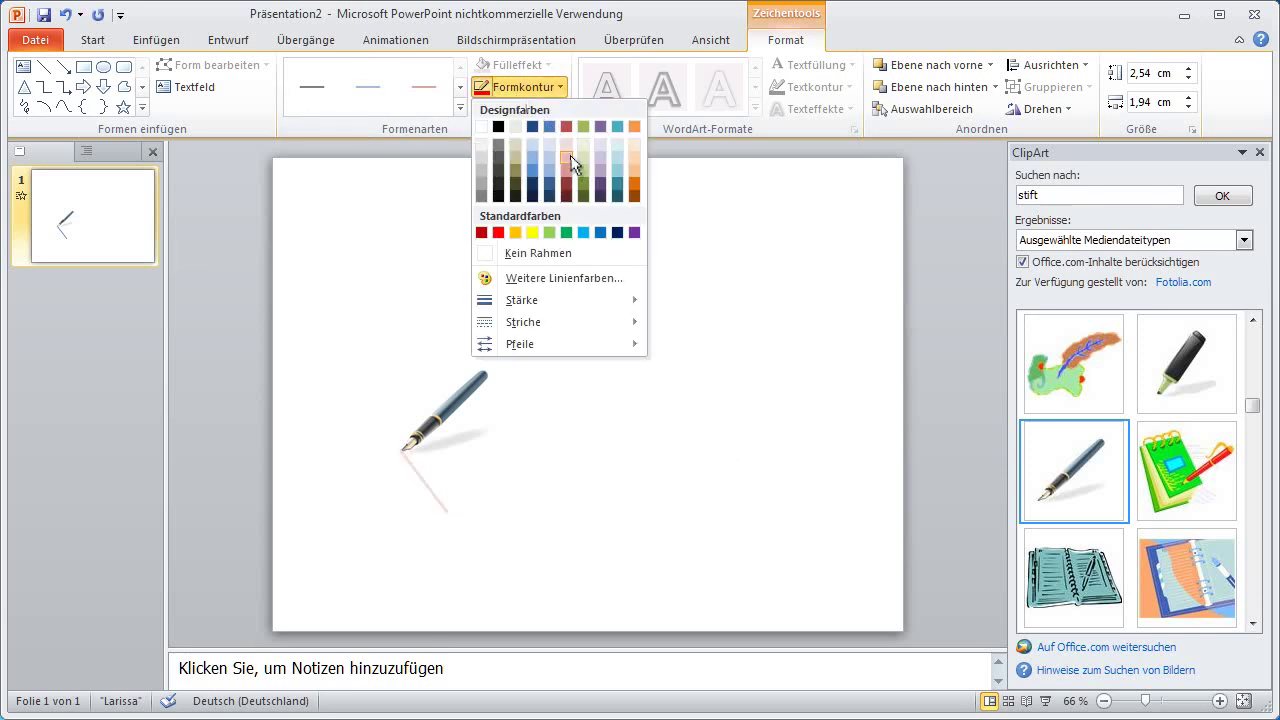
pyautogui.click(583, 182)
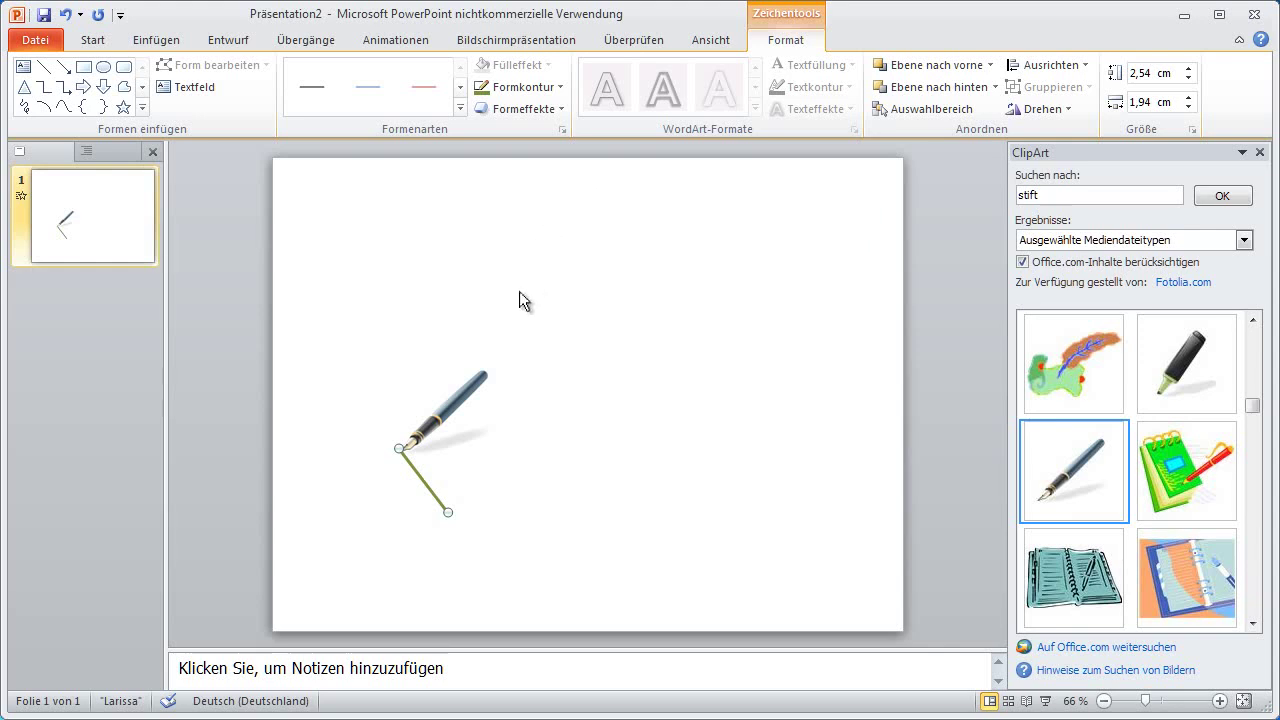
pyautogui.click(400, 42)
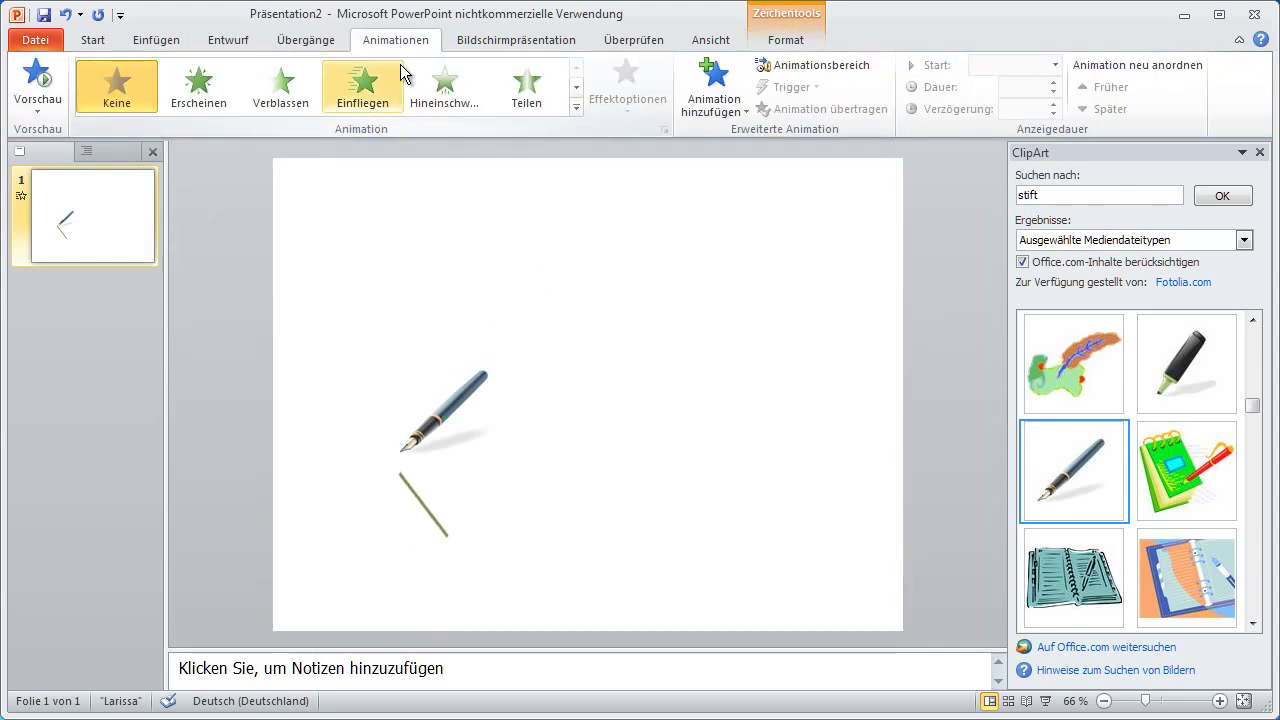
# Apply the Wischen entrance effect to the olive line and view its direction options
pyautogui.click(576, 104)
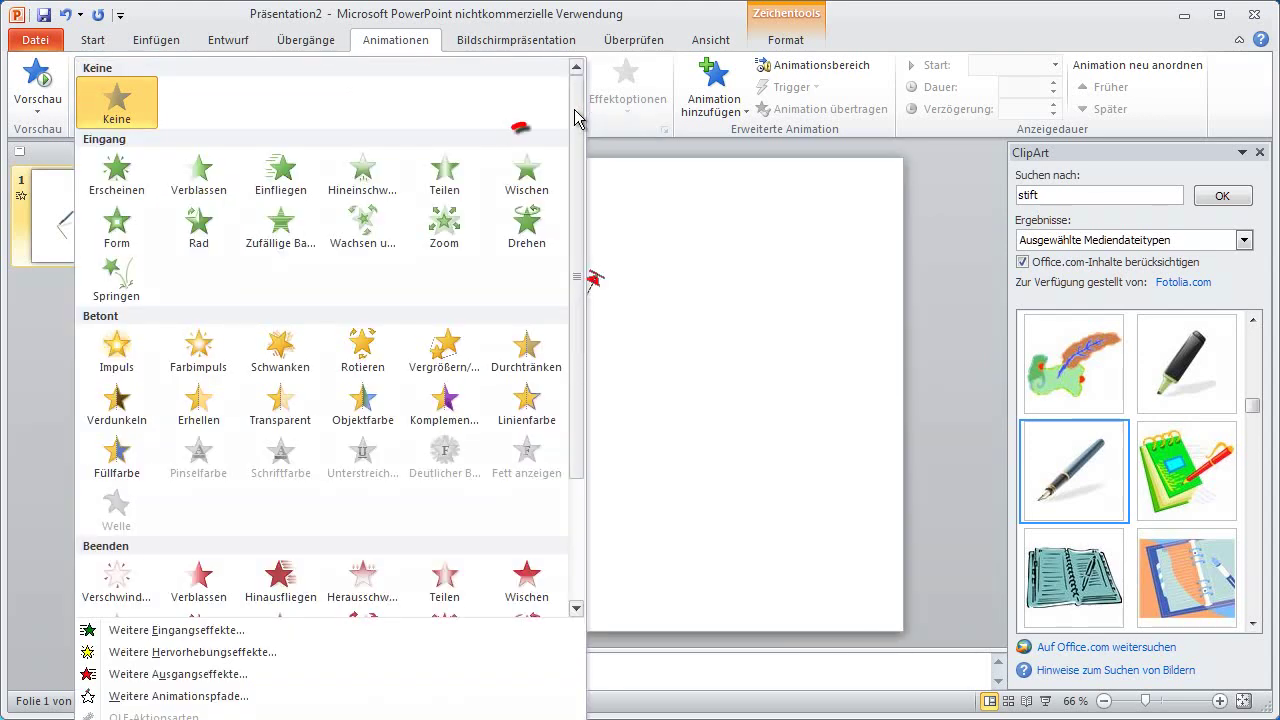
pyautogui.click(496, 163)
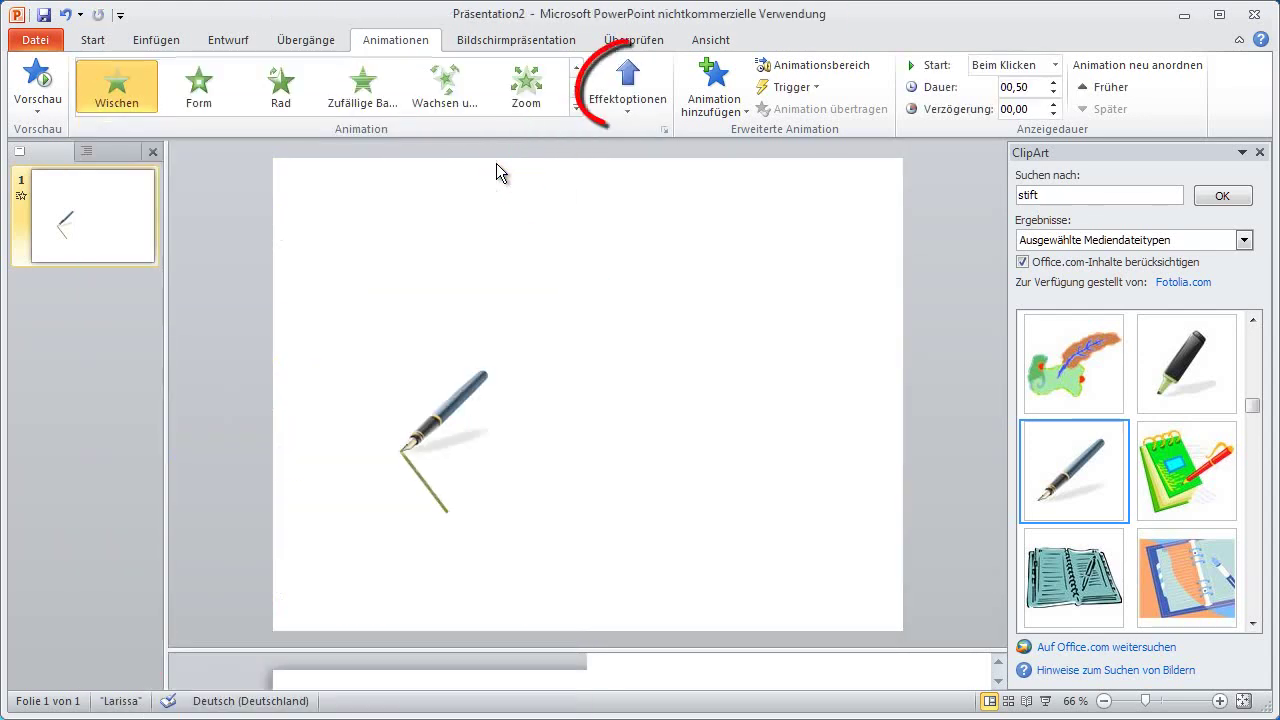
pyautogui.click(626, 98)
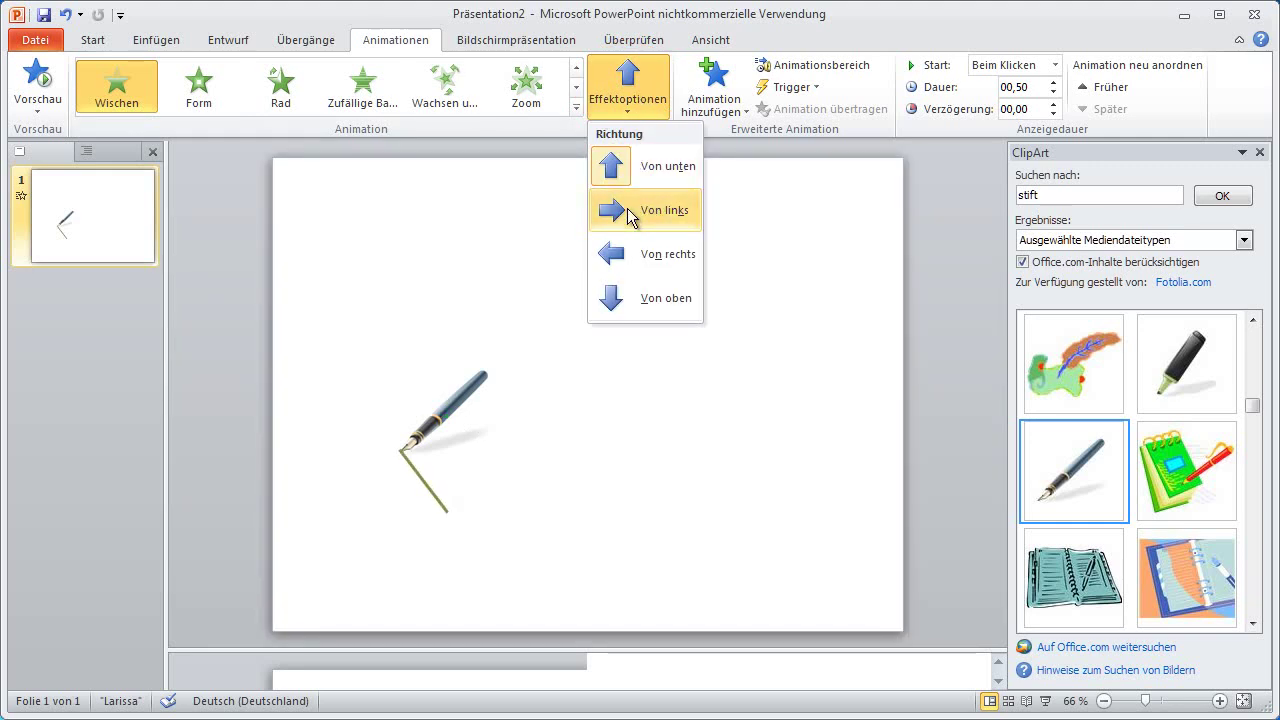
# Duplicate the olive line with Ctrl+D and drag the copy up-right as the long stroke
pyautogui.click(443, 507)
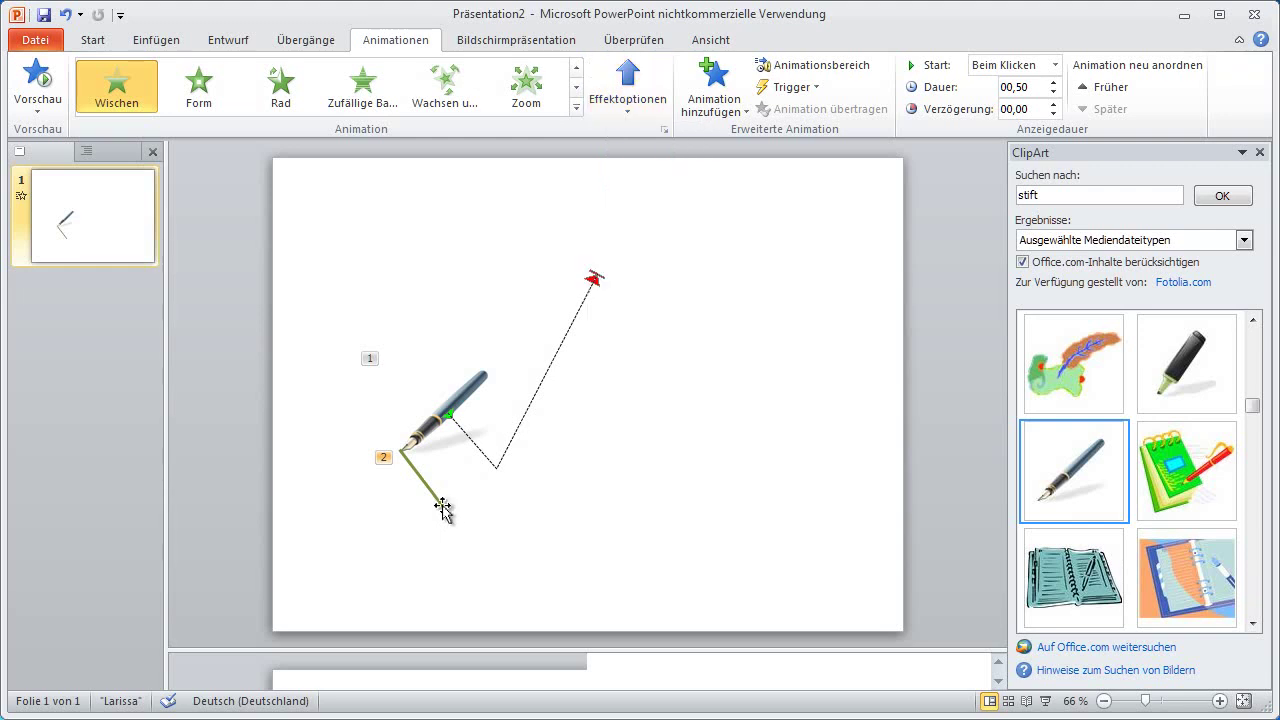
pyautogui.click(443, 507)
pyautogui.moveTo(446, 515); pyautogui.dragTo(457, 517)
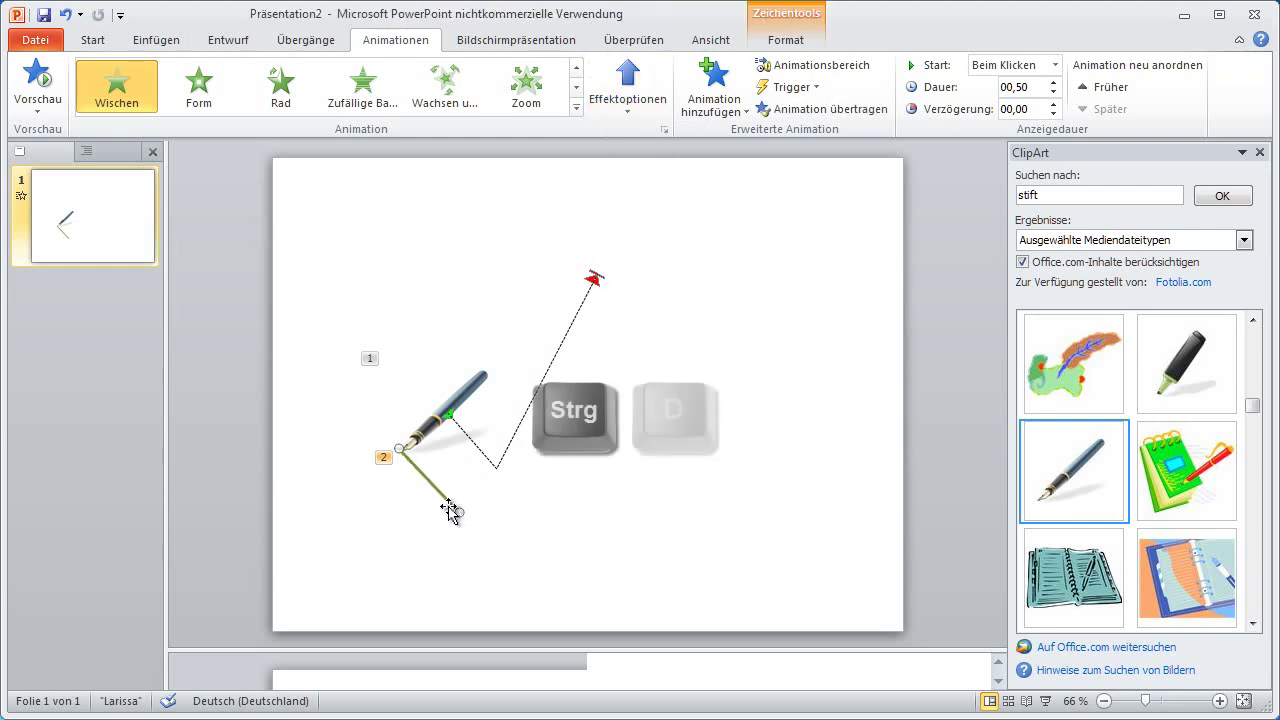
pyautogui.hotkey('ctrl', 'd')
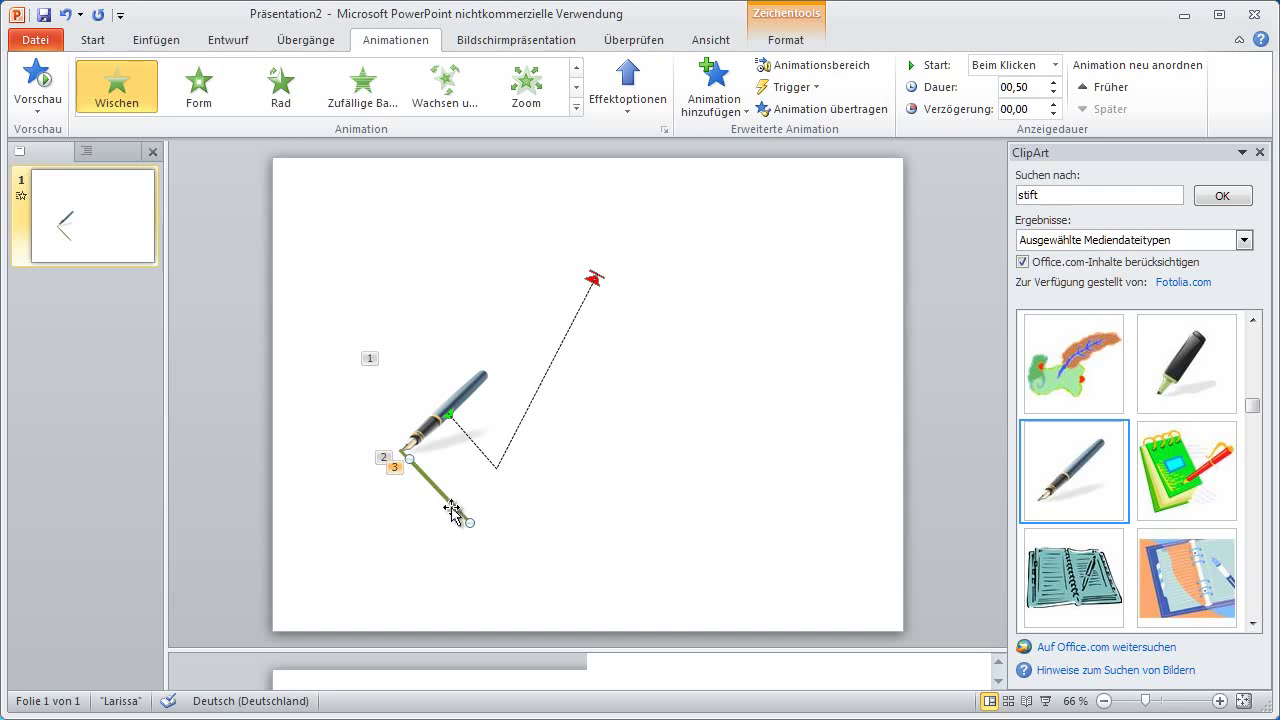
pyautogui.moveTo(454, 508)
pyautogui.mouseDown()
pyautogui.moveTo(526, 574)
pyautogui.moveTo(565, 327)
pyautogui.mouseUp()
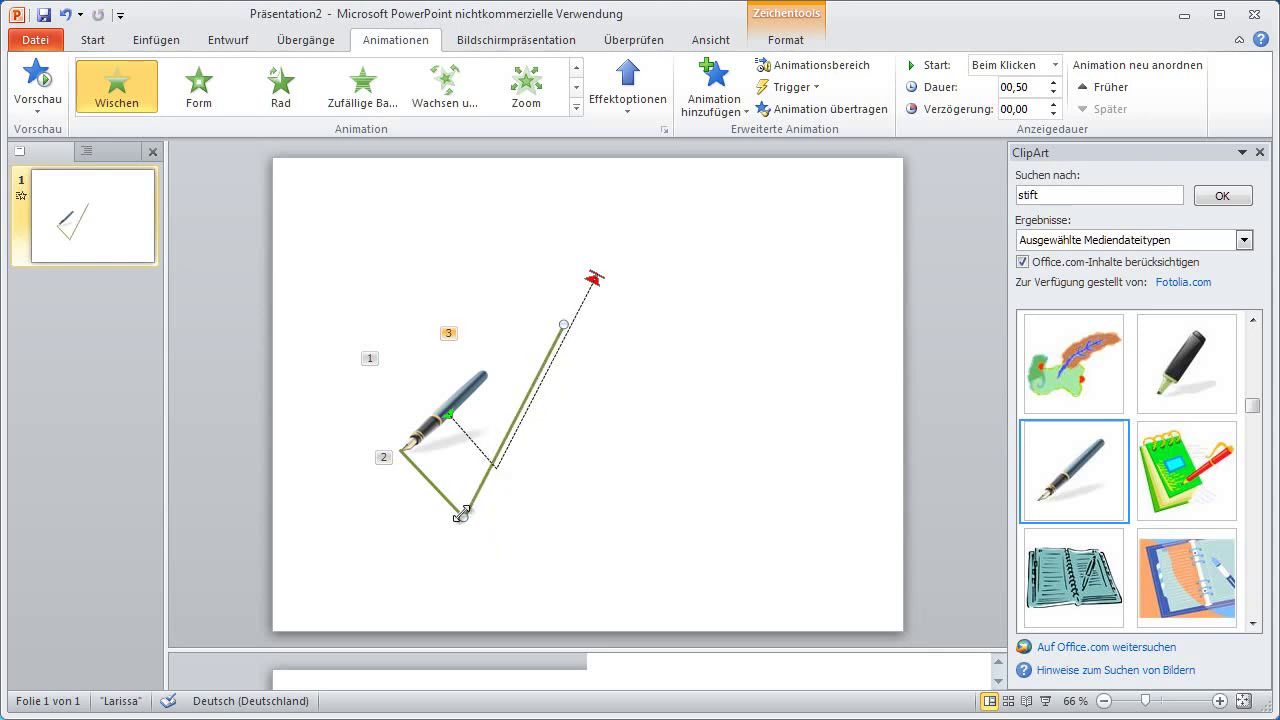
# Make the long line wipe in Von unten and show the Animationsbereich
pyautogui.click(648, 100)
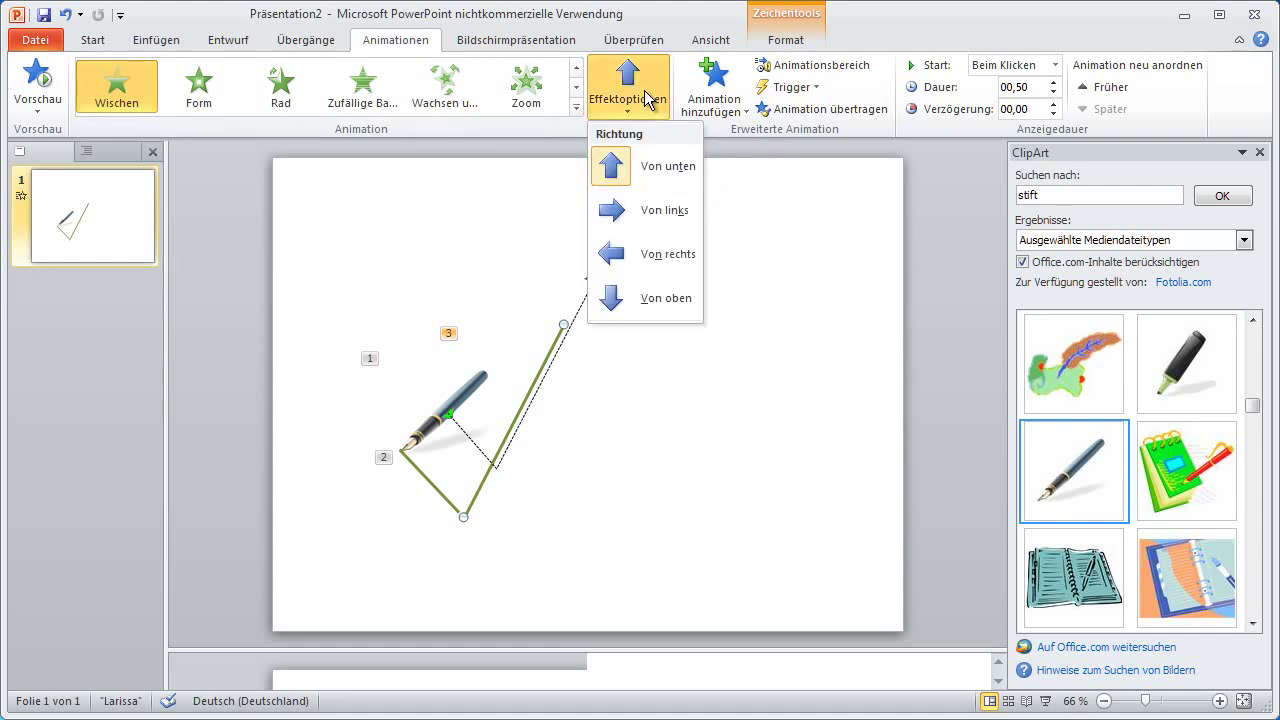
pyautogui.click(660, 166)
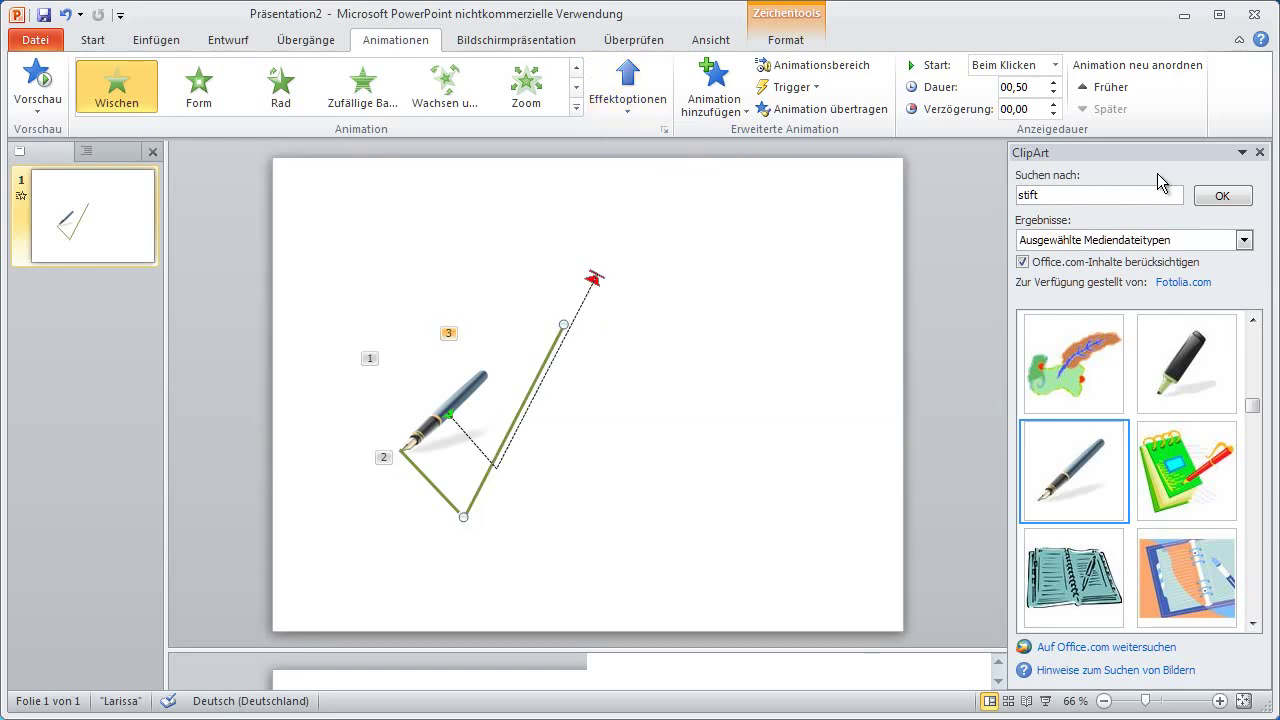
pyautogui.click(1259, 152)
# Set the short line's wipe duration to 00,60 seconds
pyautogui.click(849, 70)
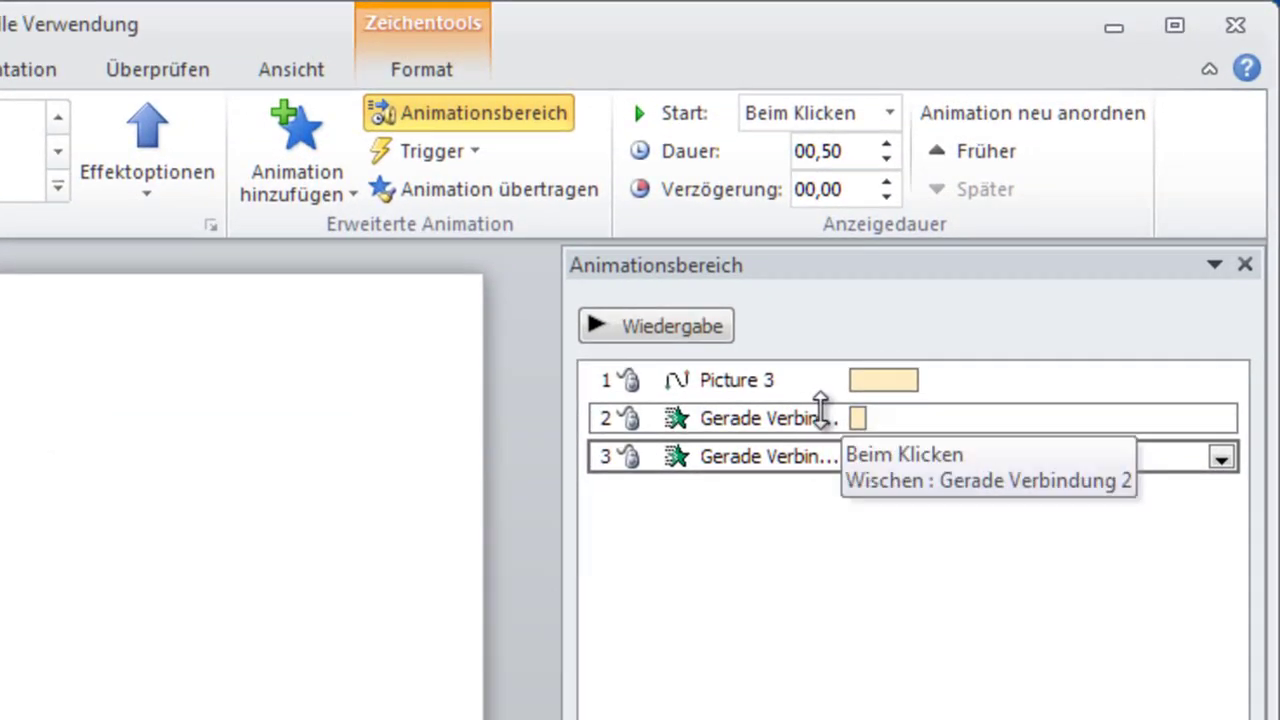
pyautogui.click(820, 412)
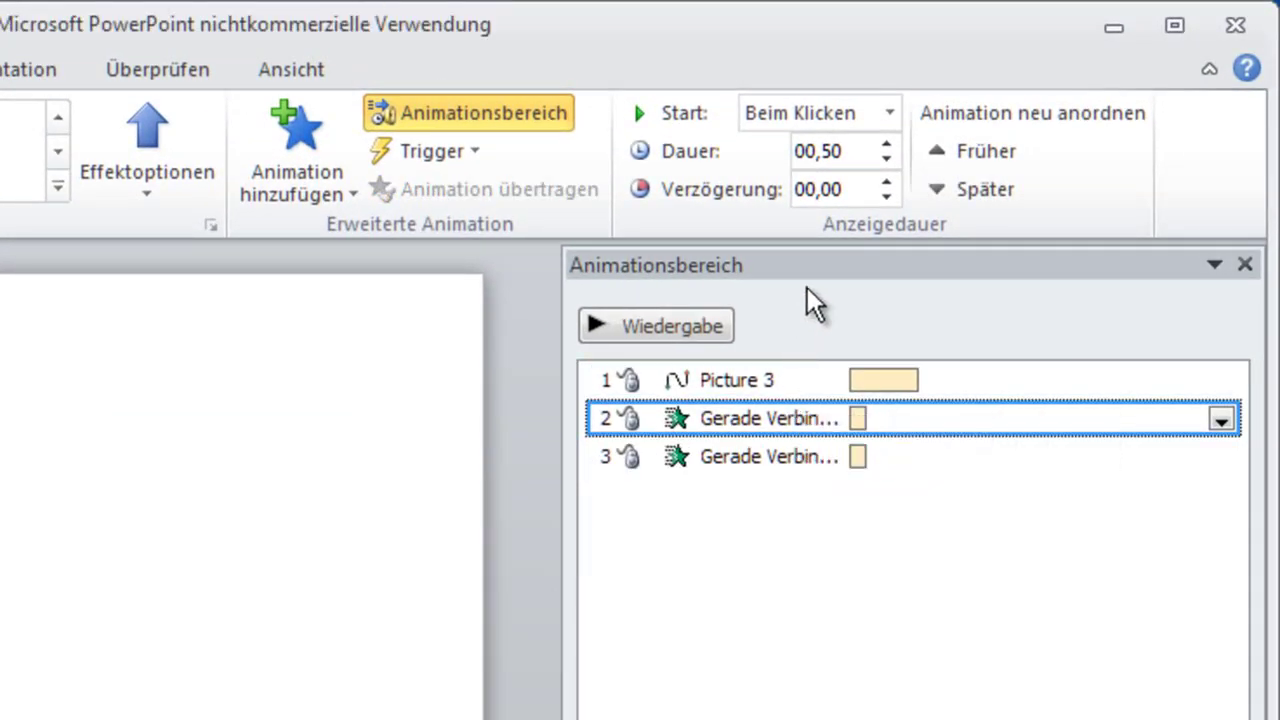
pyautogui.click(851, 151)
pyautogui.write('00,6')
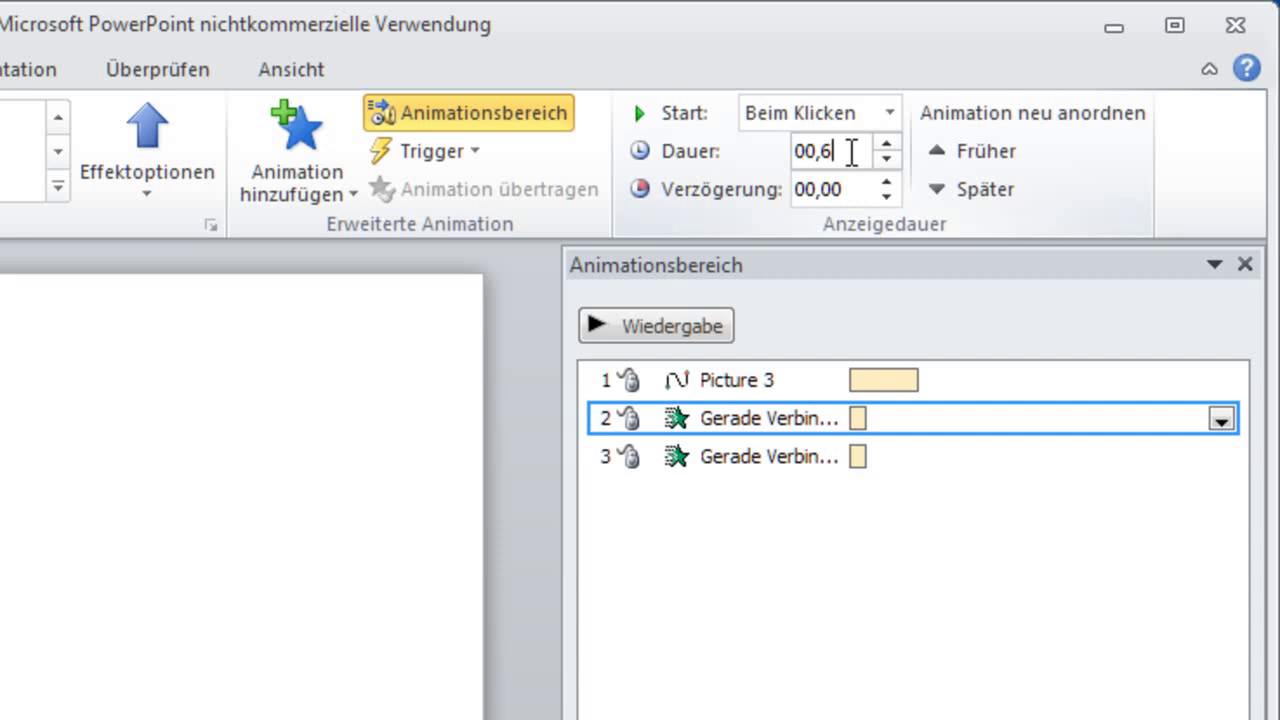
pyautogui.click(860, 189)
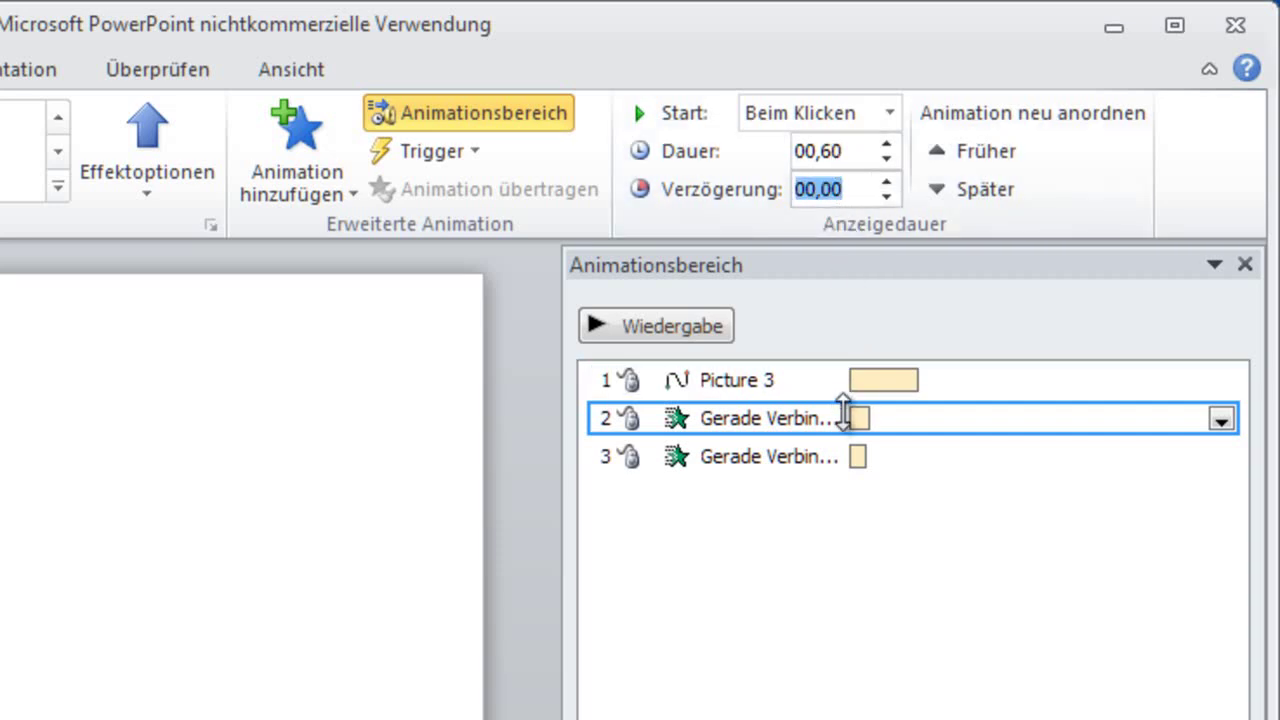
# Make the long line's wipe start Mit Vorherigem with a 00,6 delay and 1-second duration
pyautogui.click(858, 456)
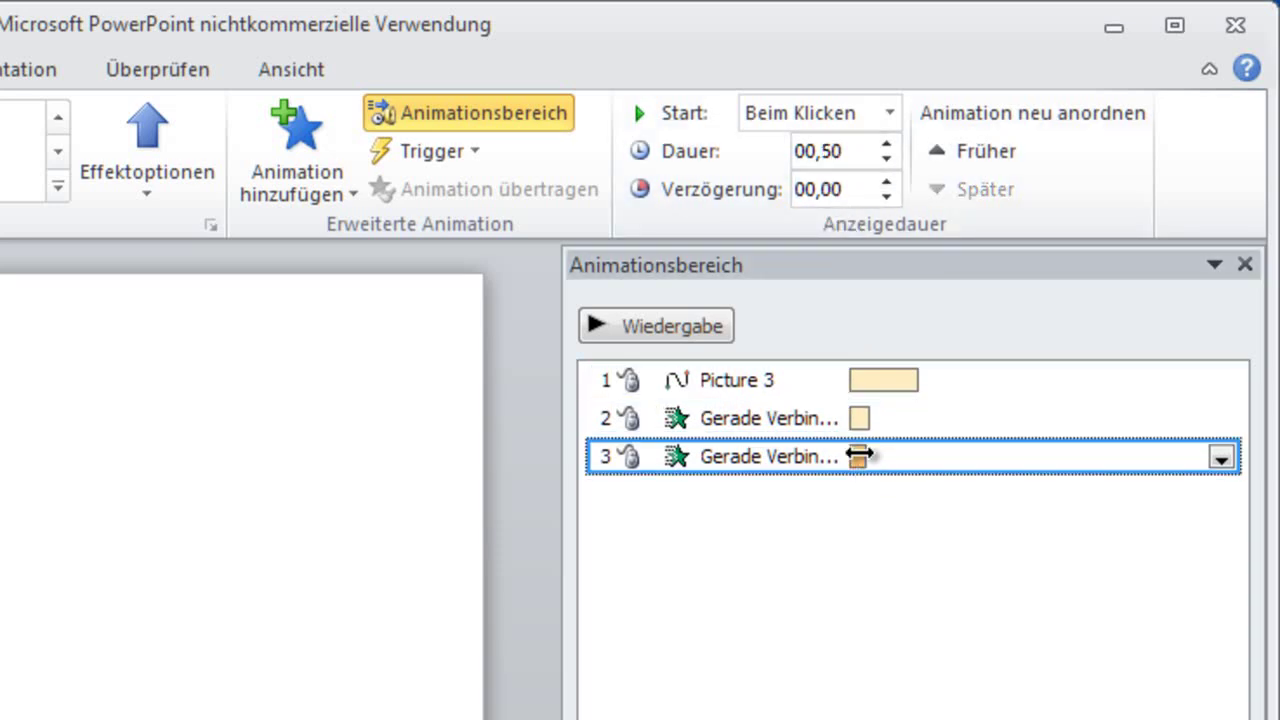
pyautogui.click(894, 114)
pyautogui.click(866, 177)
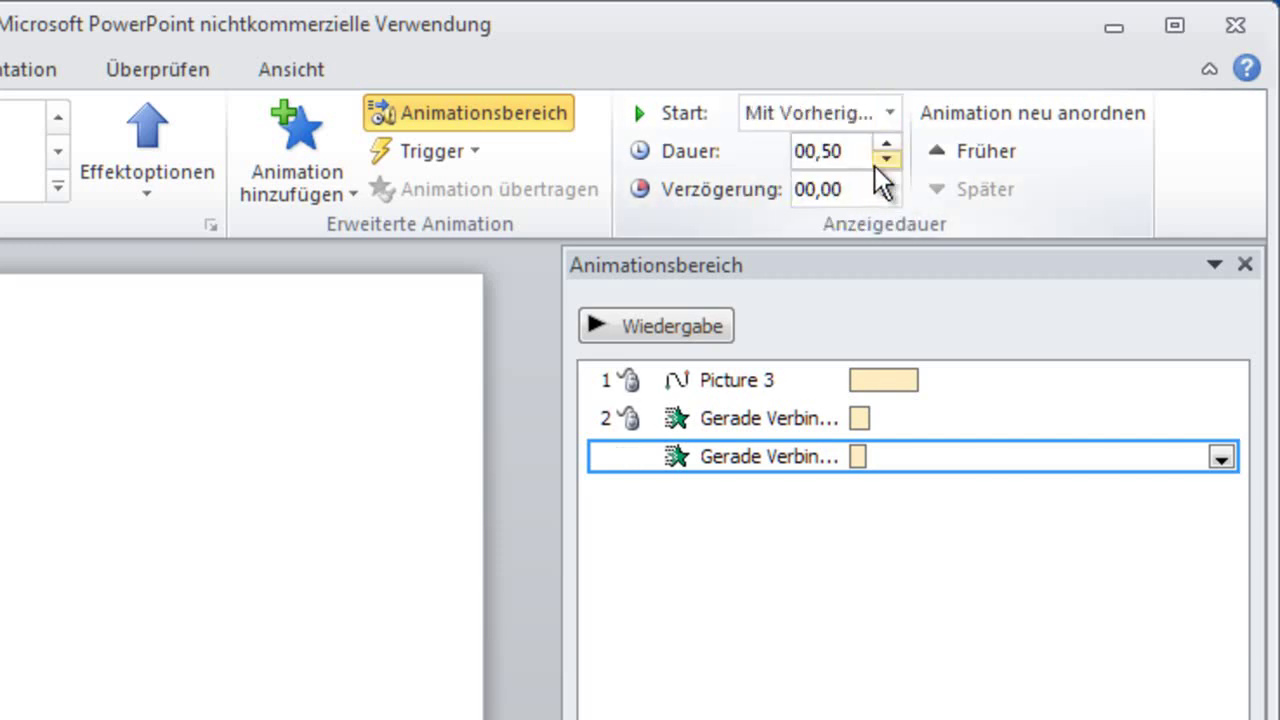
pyautogui.click(886, 181)
pyautogui.click(886, 181)
pyautogui.click(886, 181)
pyautogui.click(886, 181)
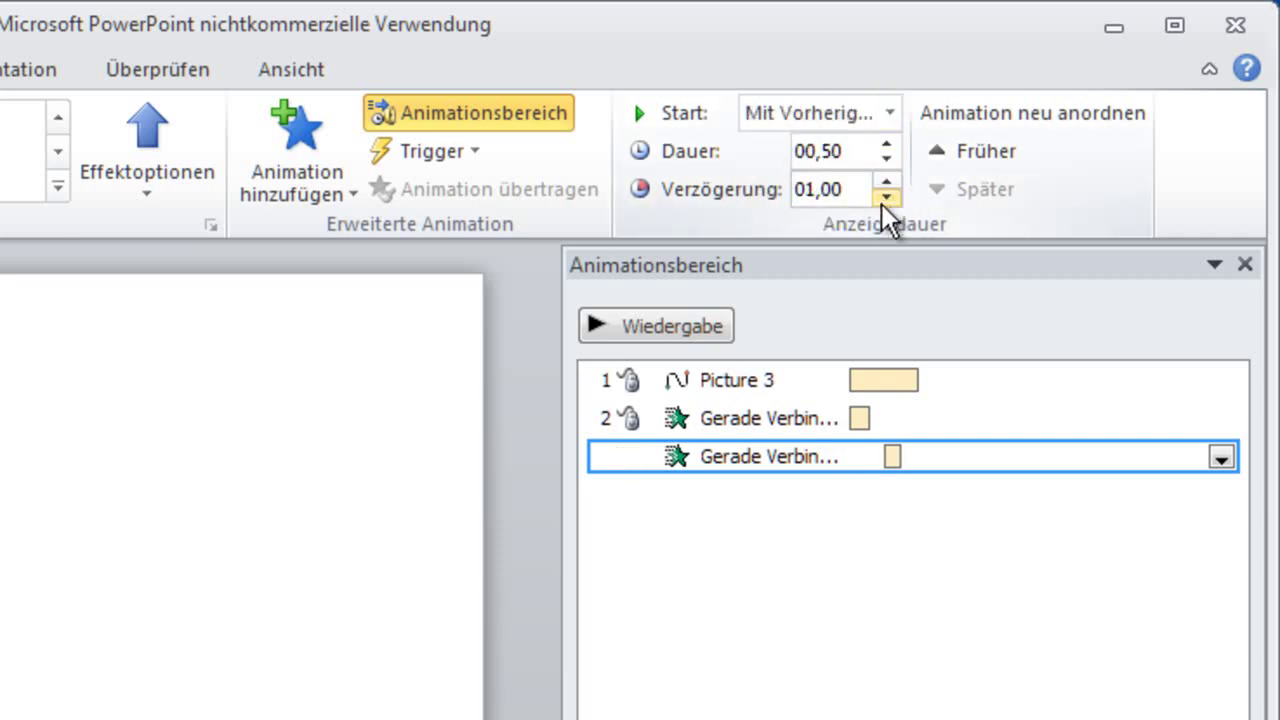
pyautogui.click(886, 197)
pyautogui.doubleClick(832, 189)
pyautogui.write('00,6')
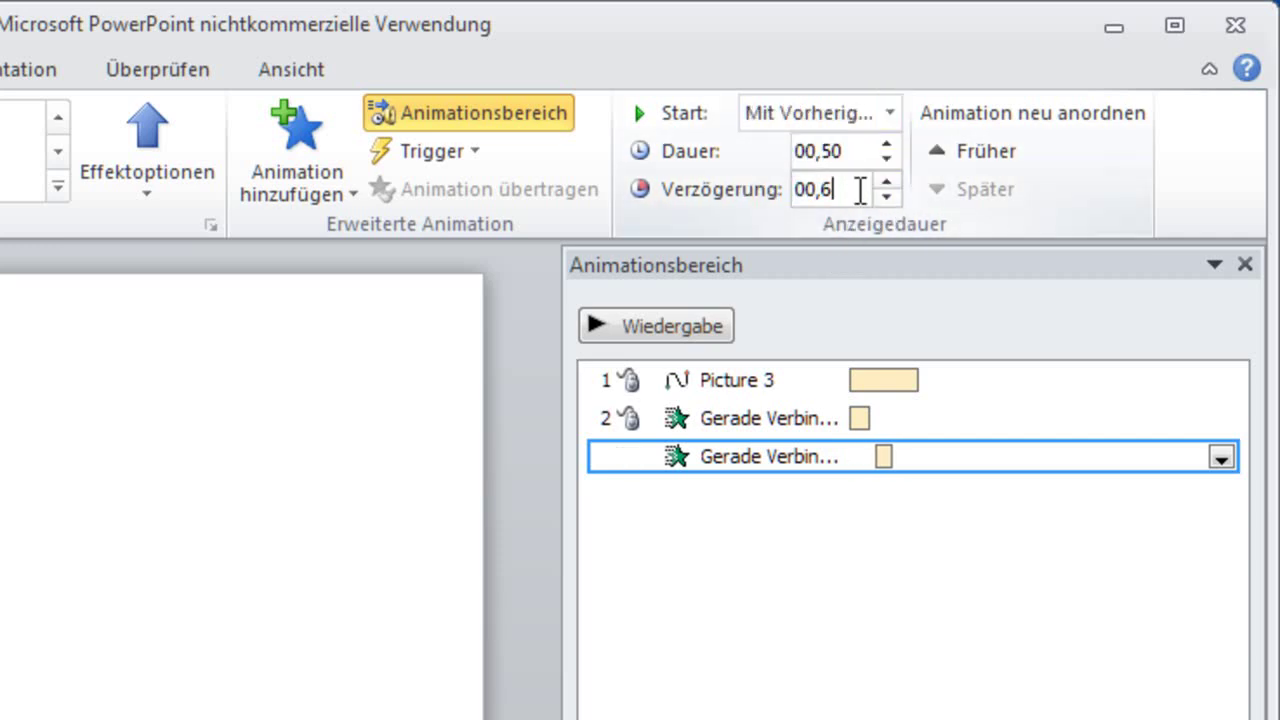
pyautogui.moveTo(863, 151); pyautogui.dragTo(771, 149)
pyautogui.write('1')
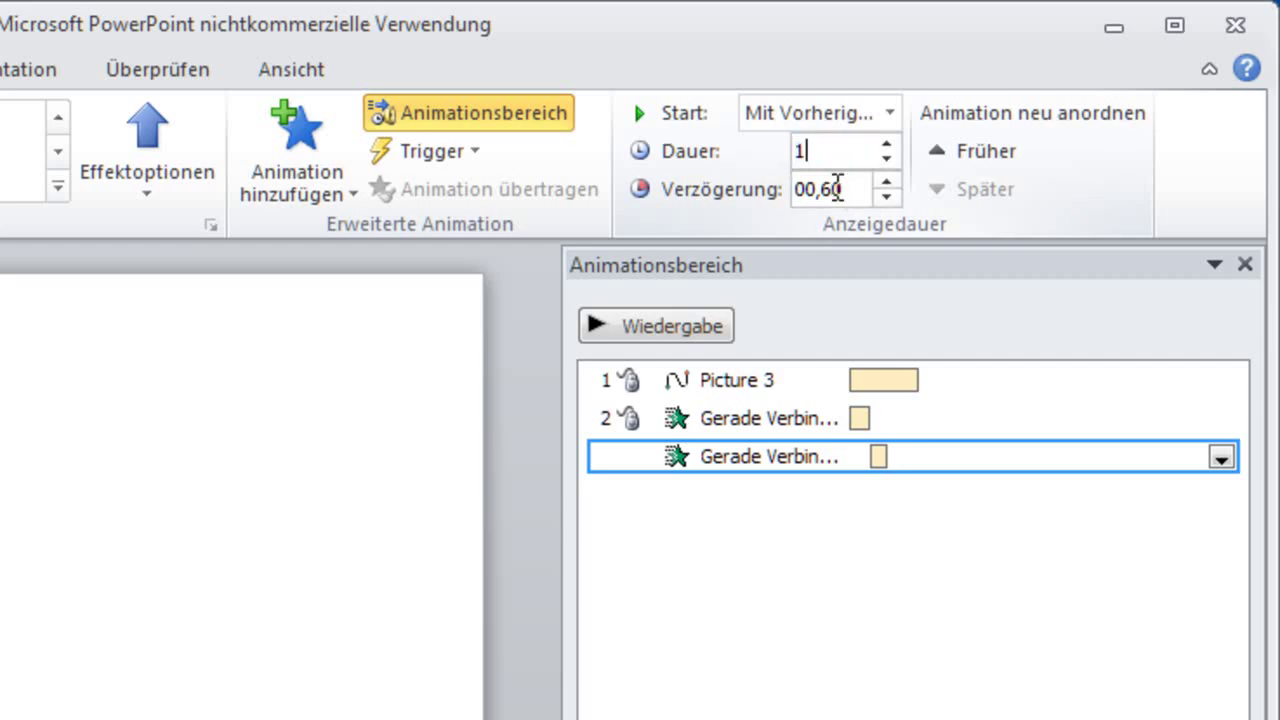
pyautogui.click(877, 380)
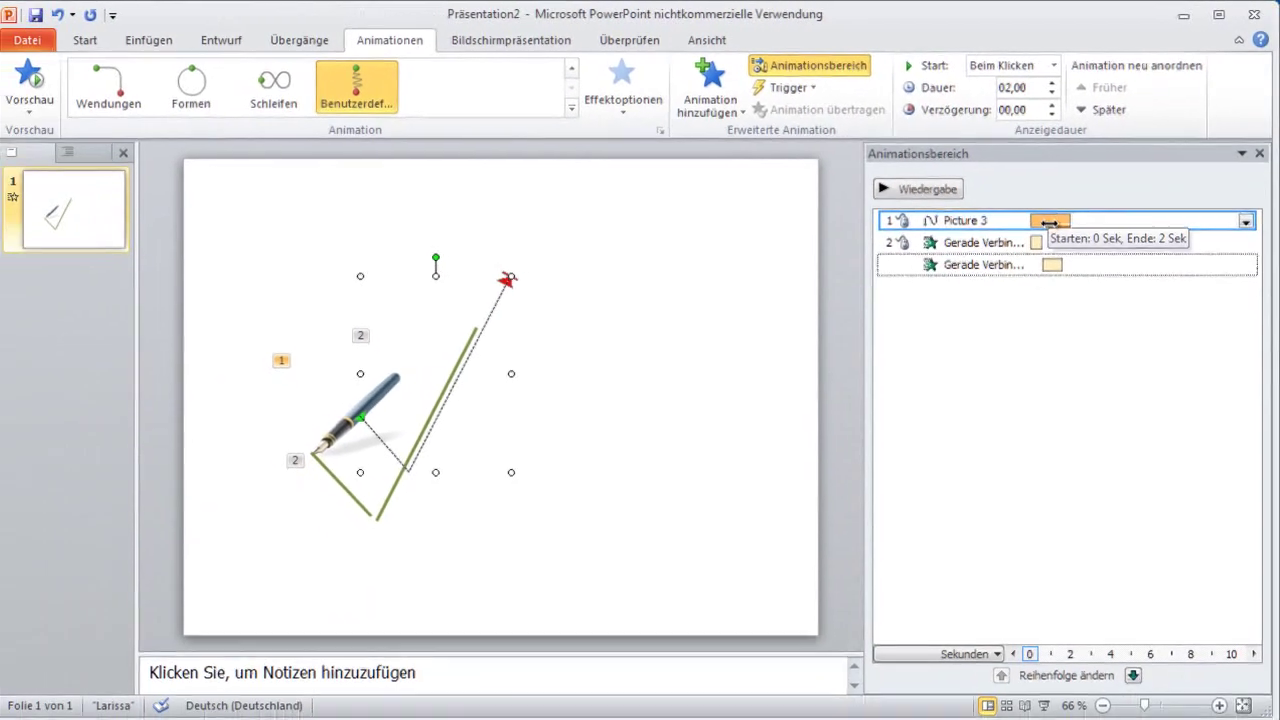
# Lower the pen's motion path duration to 01,50 seconds and preview the animation
pyautogui.click(1052, 93)
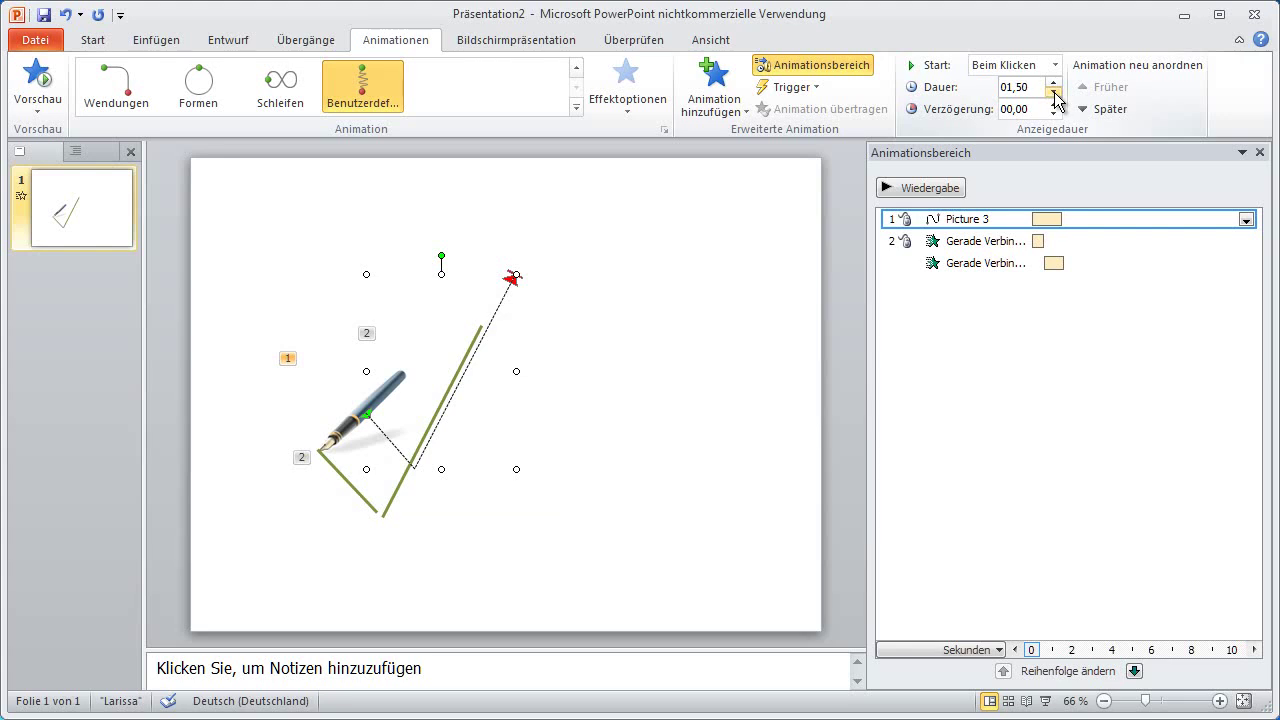
pyautogui.click(945, 192)
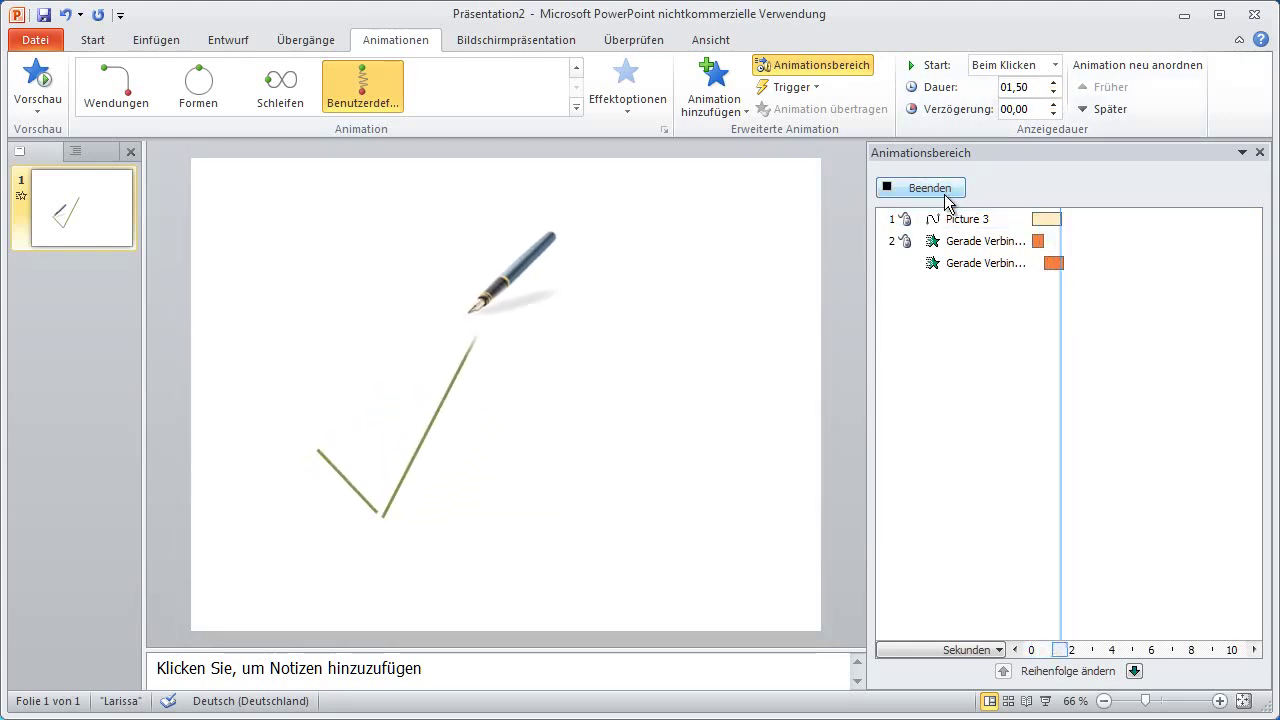
pyautogui.click(945, 192)
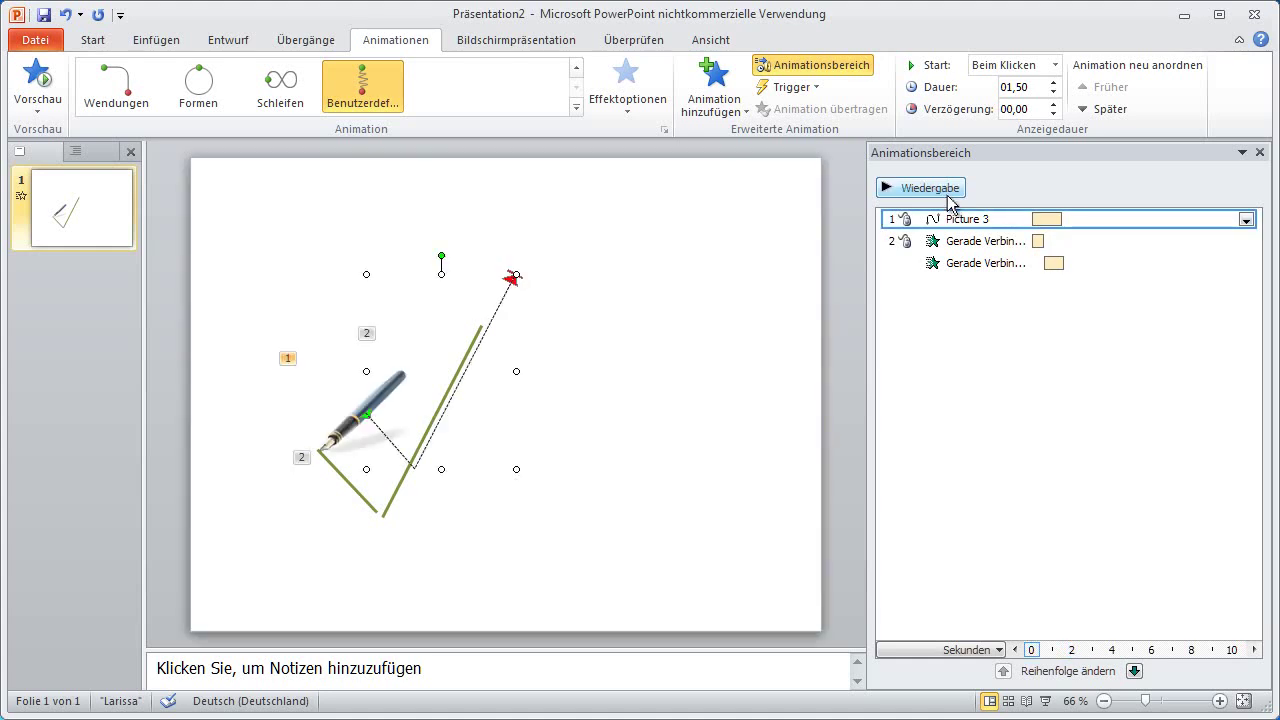
pyautogui.click(1049, 240)
# Make the short line start Mit Vorherigem and wipe in Von links
pyautogui.click(1055, 65)
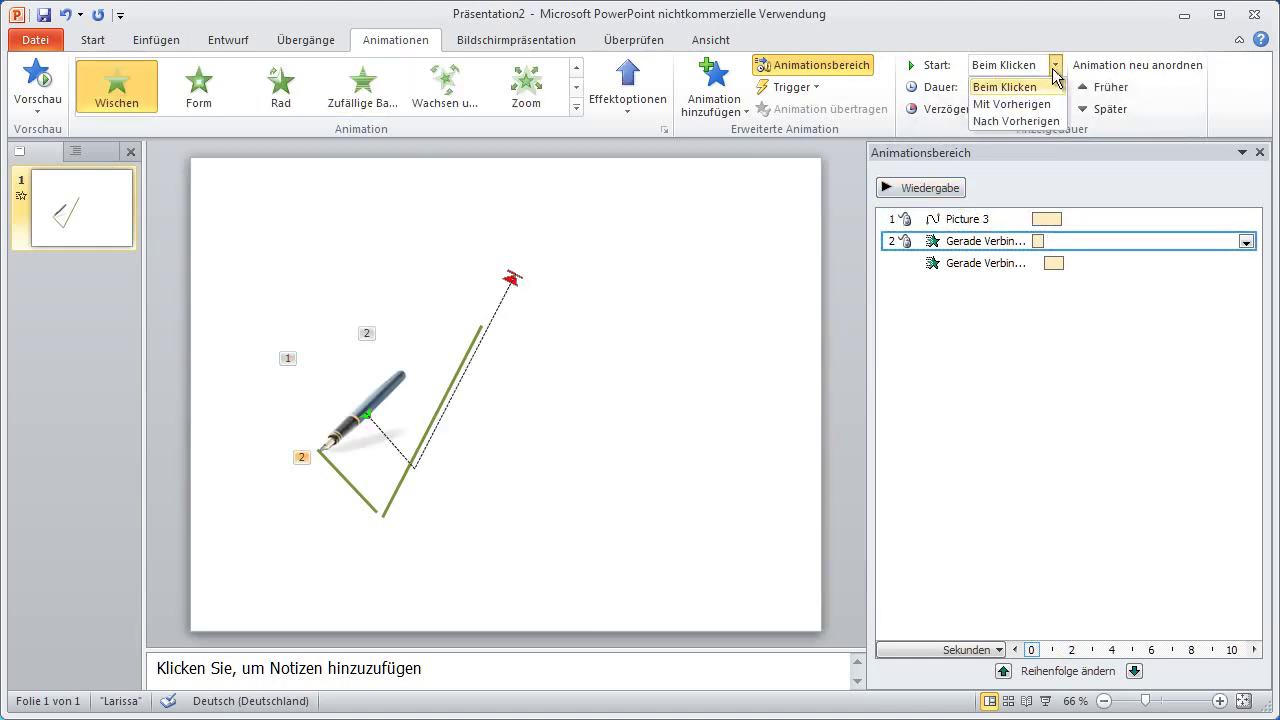
pyautogui.click(1020, 104)
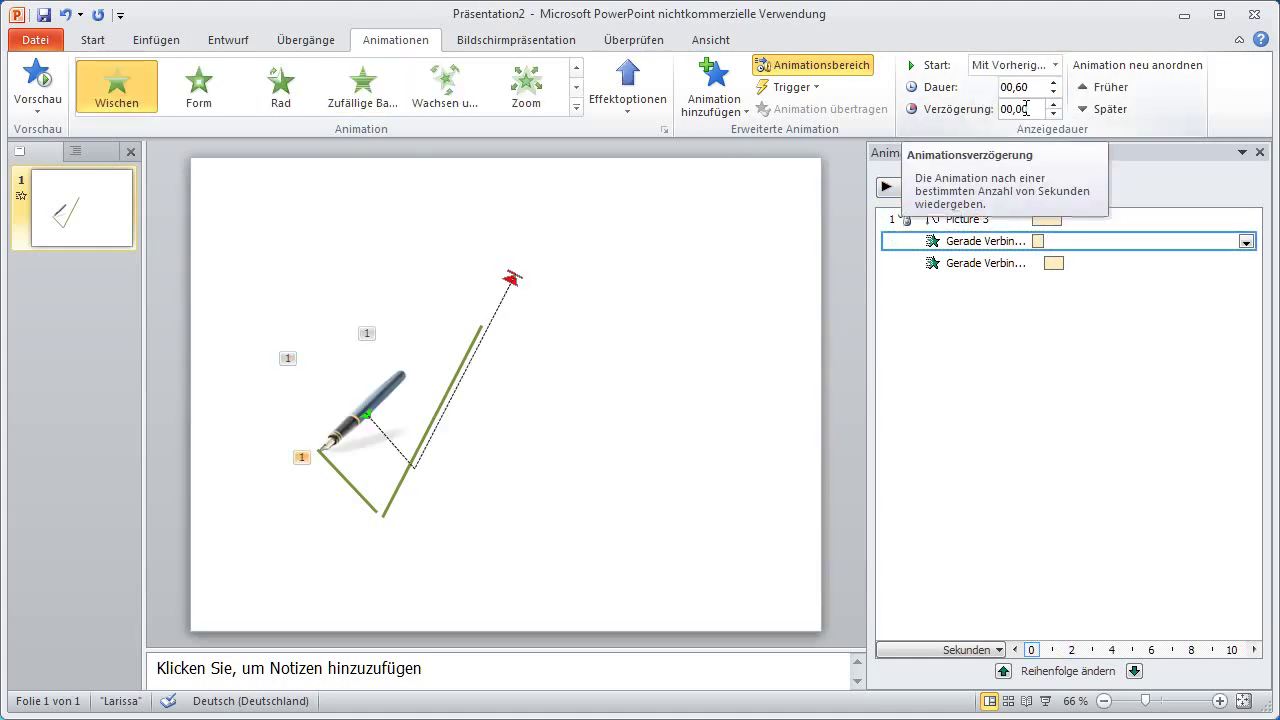
pyautogui.click(366, 506)
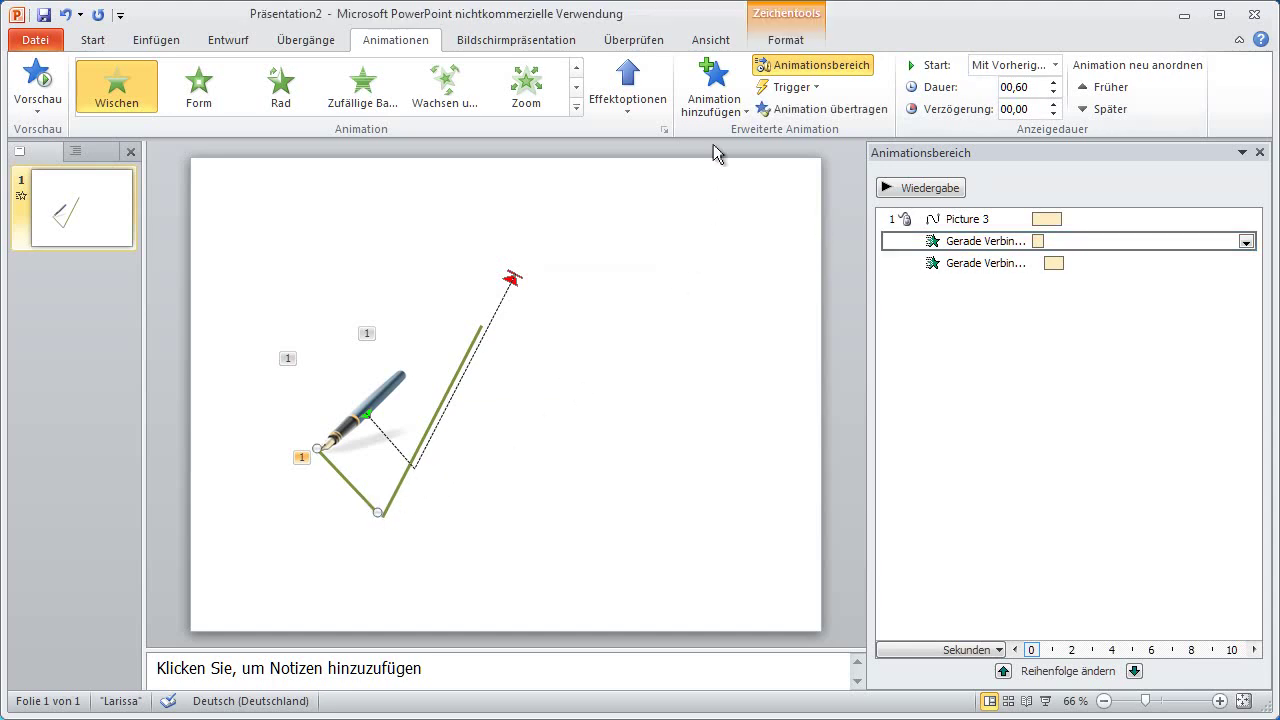
pyautogui.click(650, 98)
pyautogui.click(633, 211)
# Deselect the line and preview the check mark being drawn
pyautogui.click(458, 523)
pyautogui.click(938, 200)
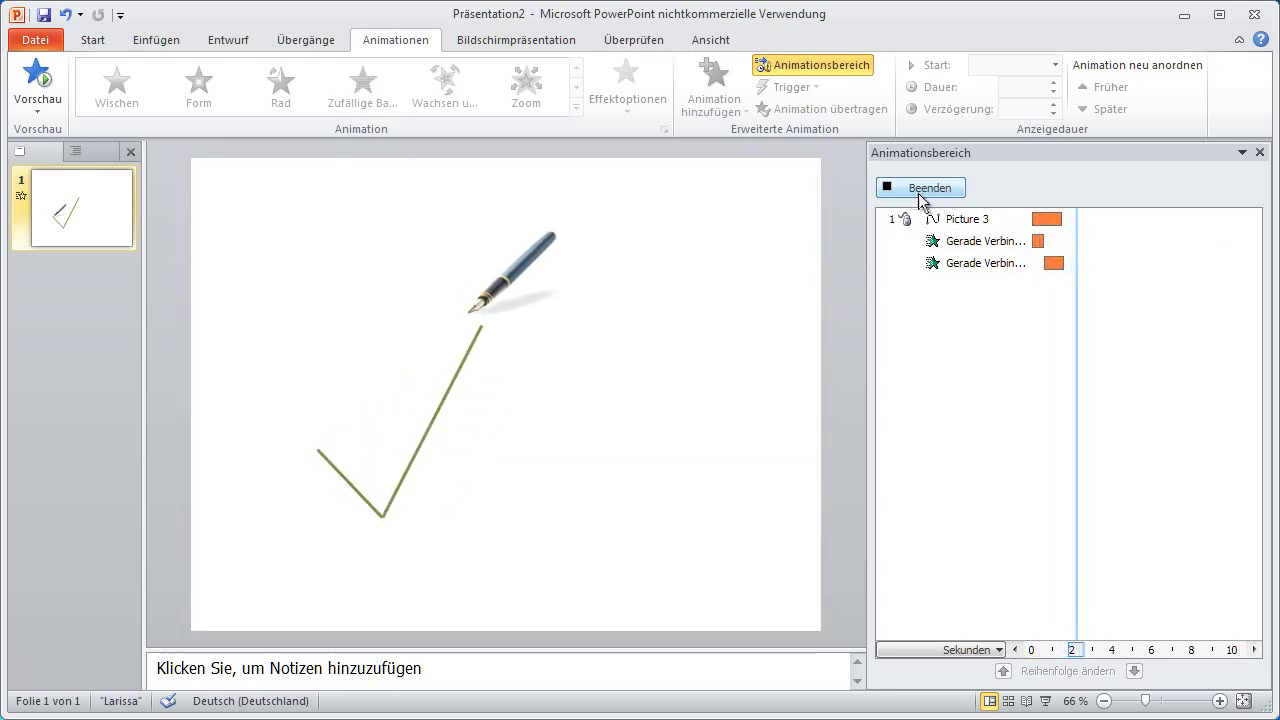
pyautogui.click(477, 335)
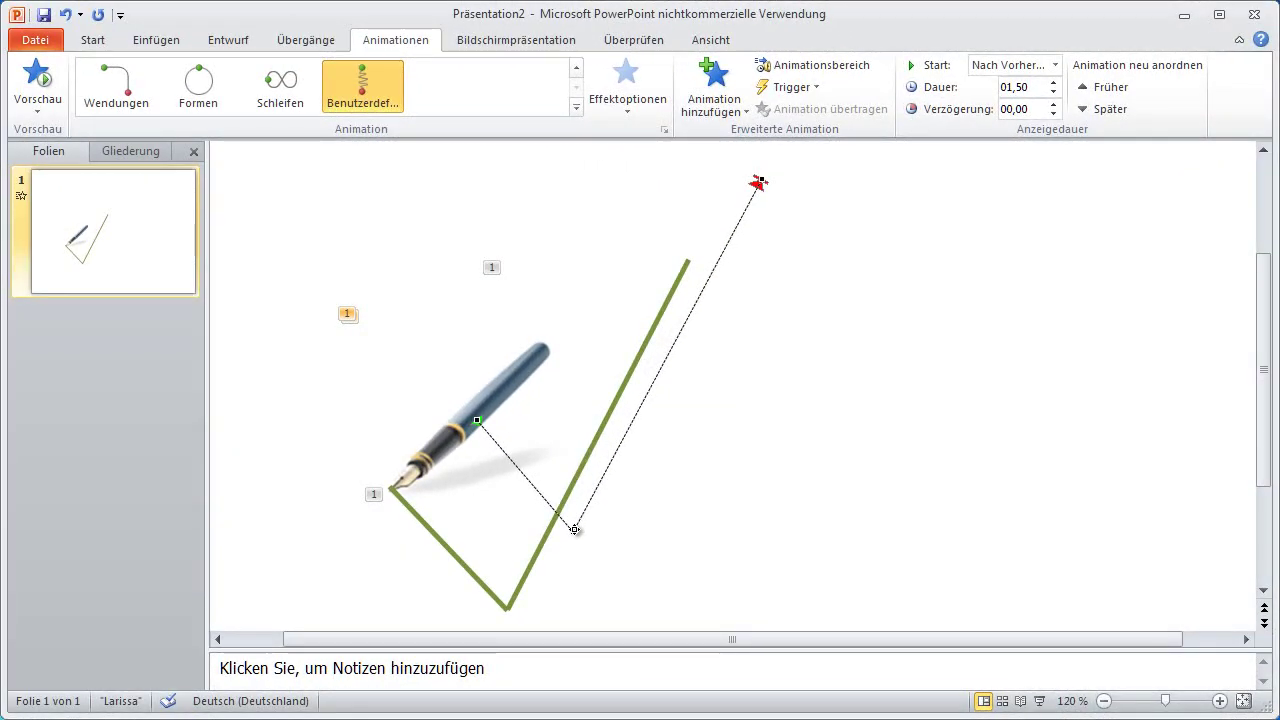
# Open the Animationsbereich and play the full five-animation sequence with Wiedergabe
pyautogui.click(836, 66)
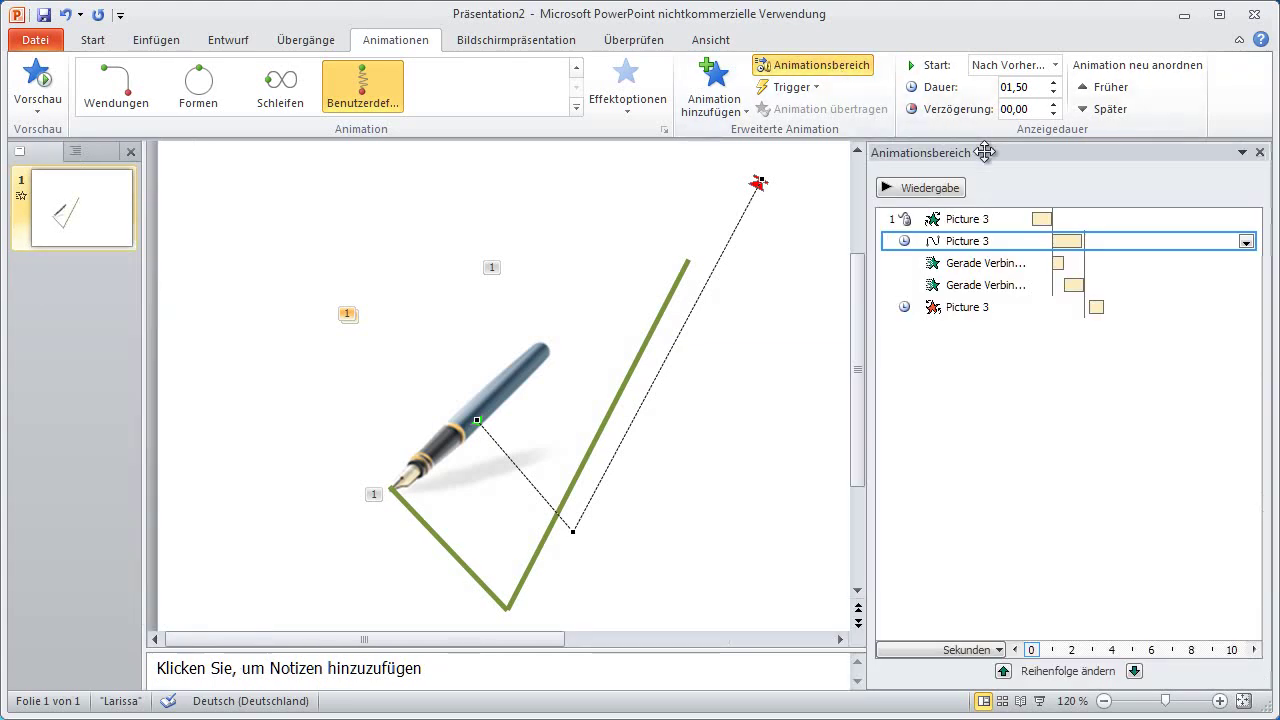
pyautogui.click(939, 196)
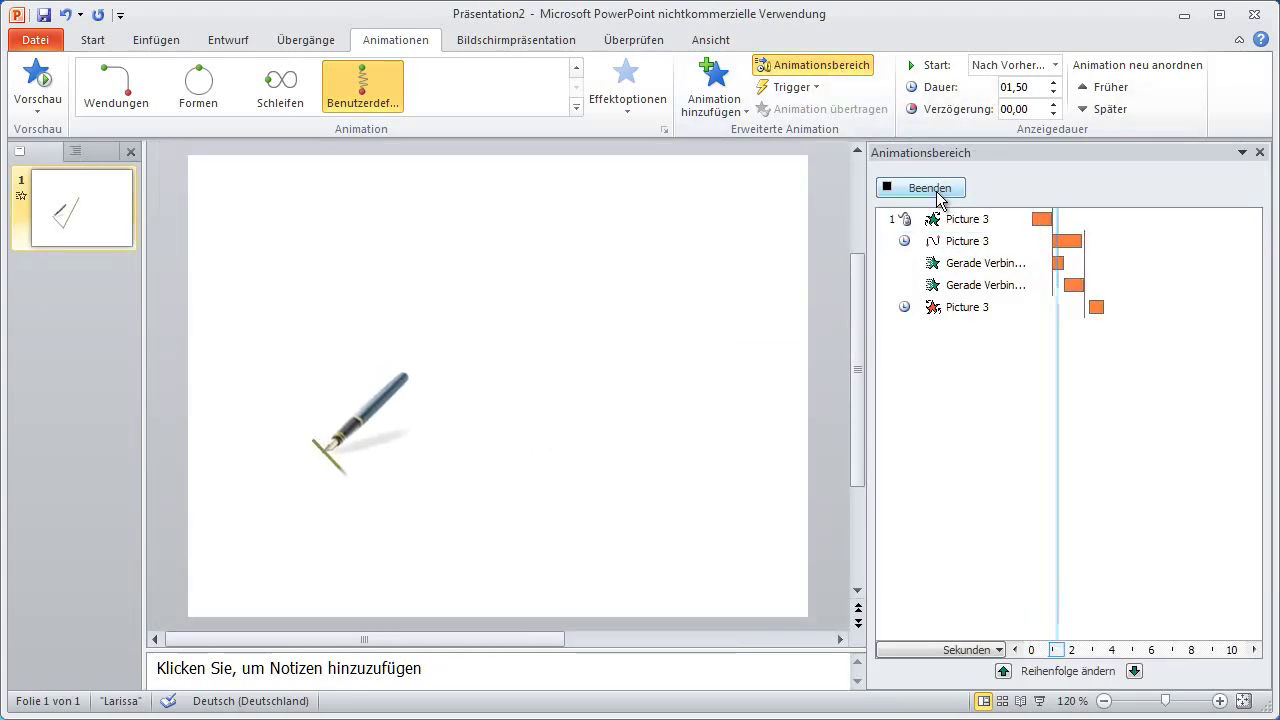